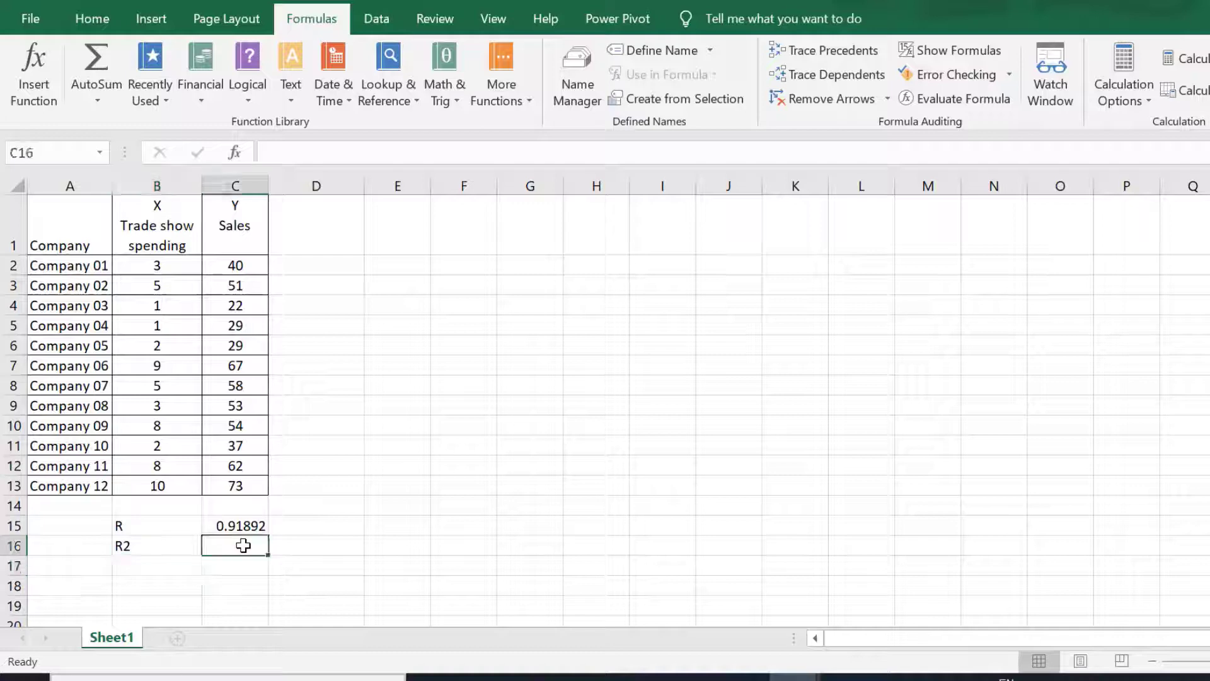
Square the R value in C15 with =C15^2 so C16 shows R2 of 0.84441.
text(=)
click(232, 526)
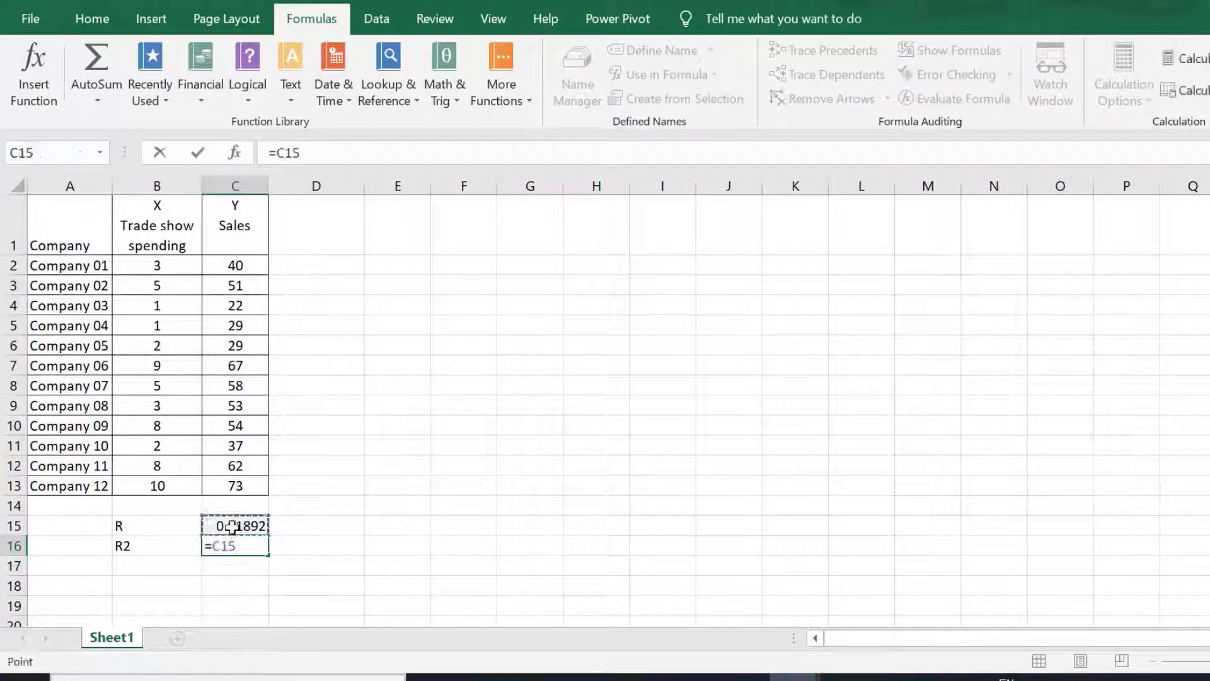
click(330, 160)
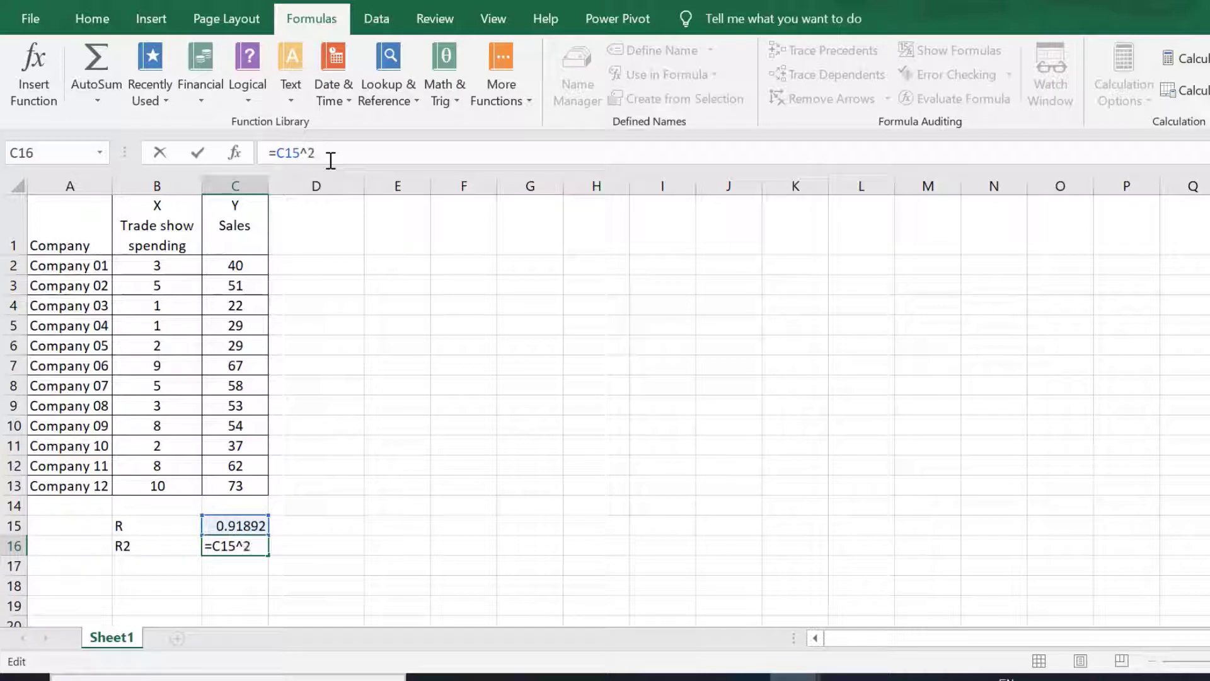
key(Return)
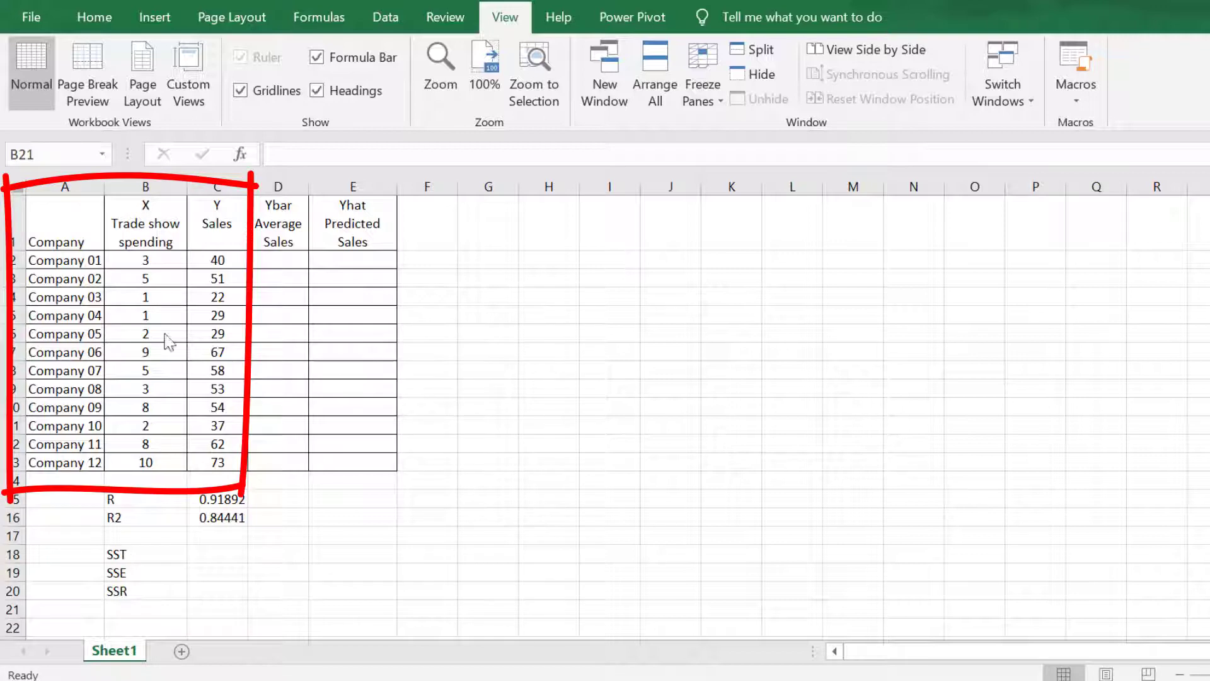
Enter =AVERAGE($C$2:$C$13) in D2 to get the mean sales of 47.9167.
click(54, 237)
click(157, 218)
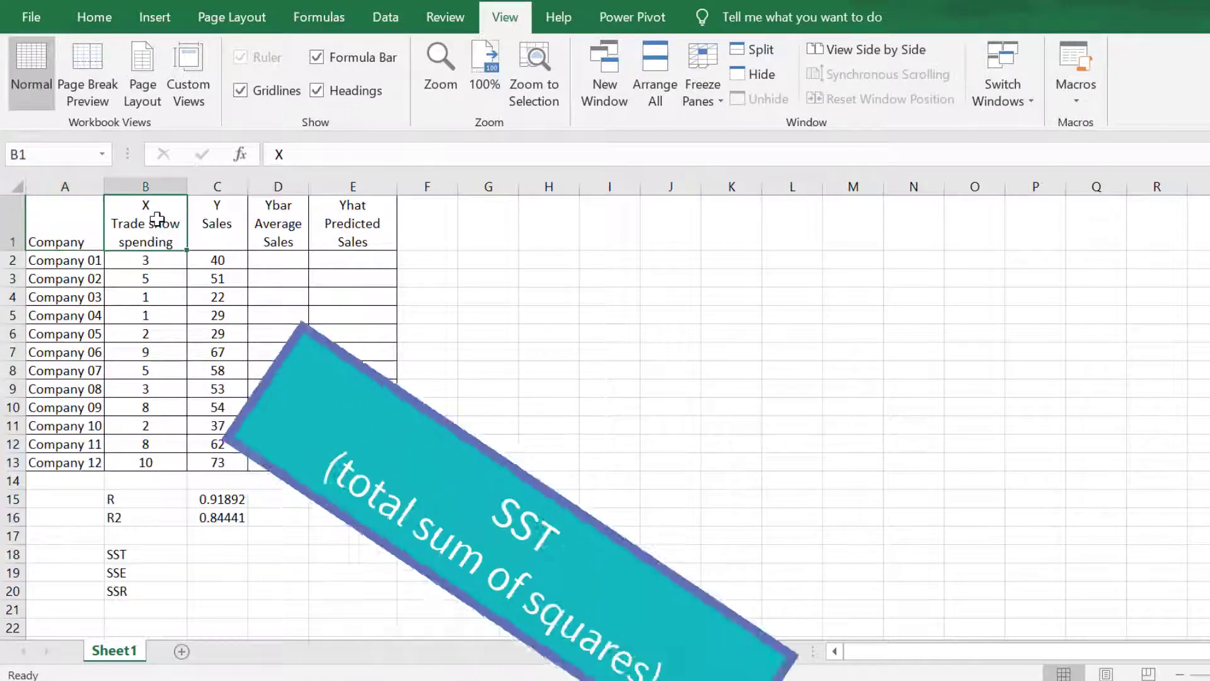
click(218, 214)
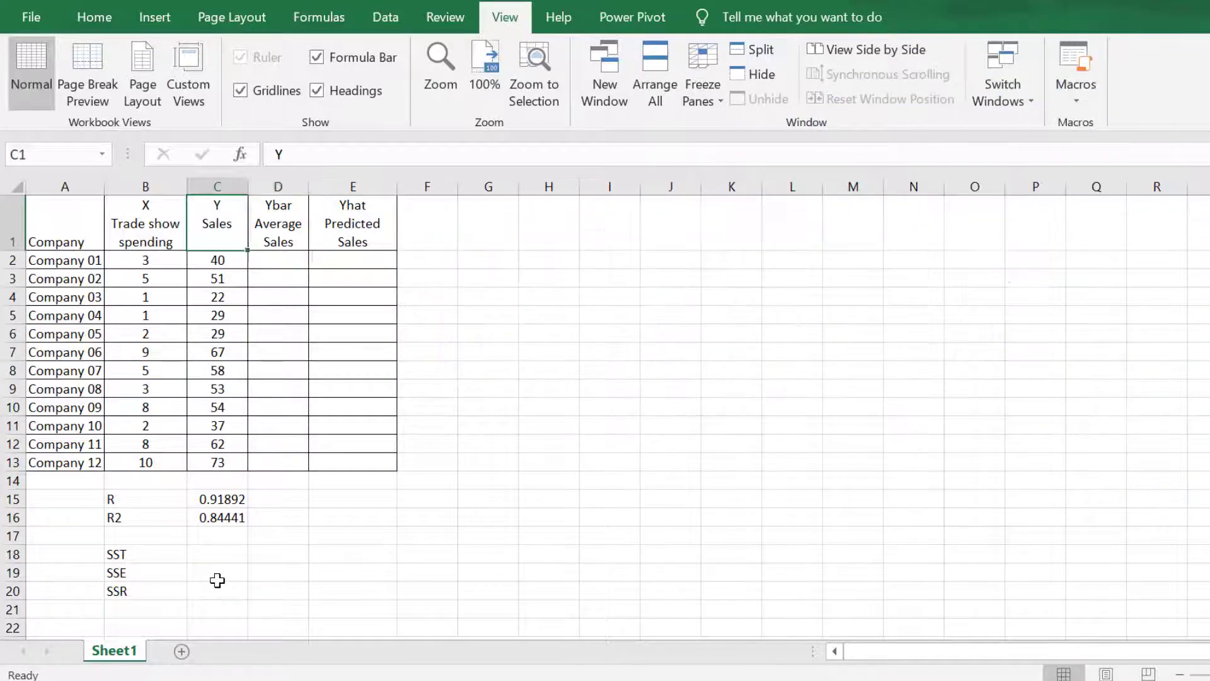
click(271, 258)
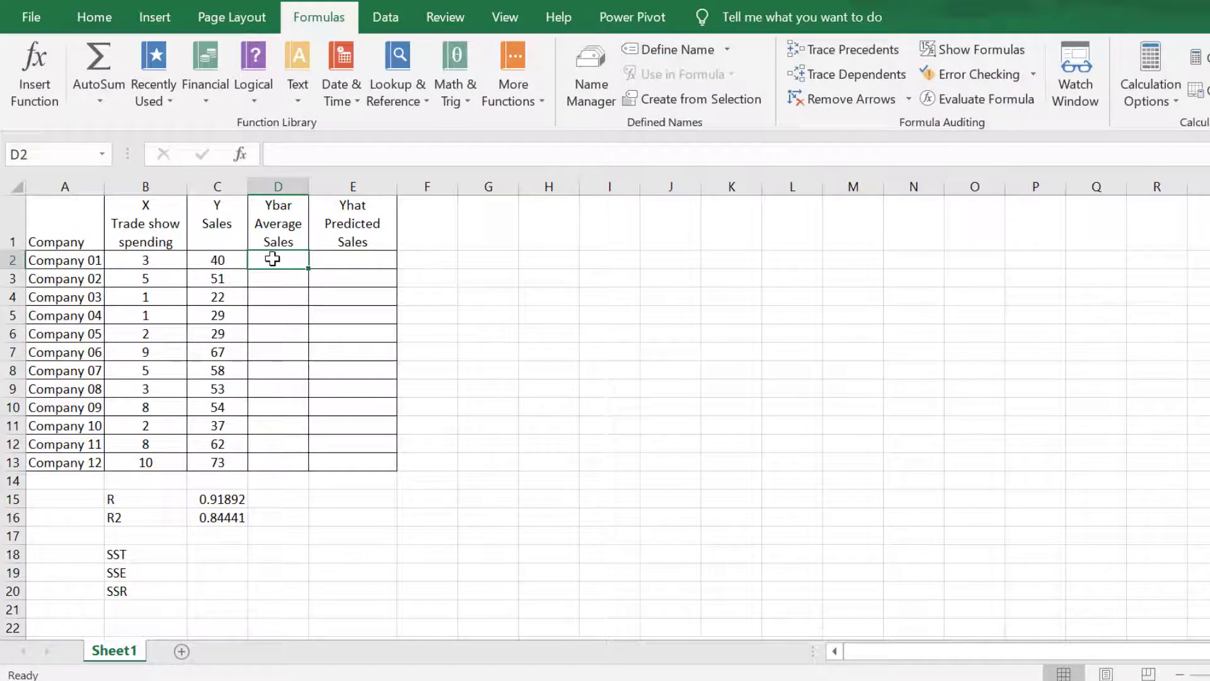
text(=AVERA)
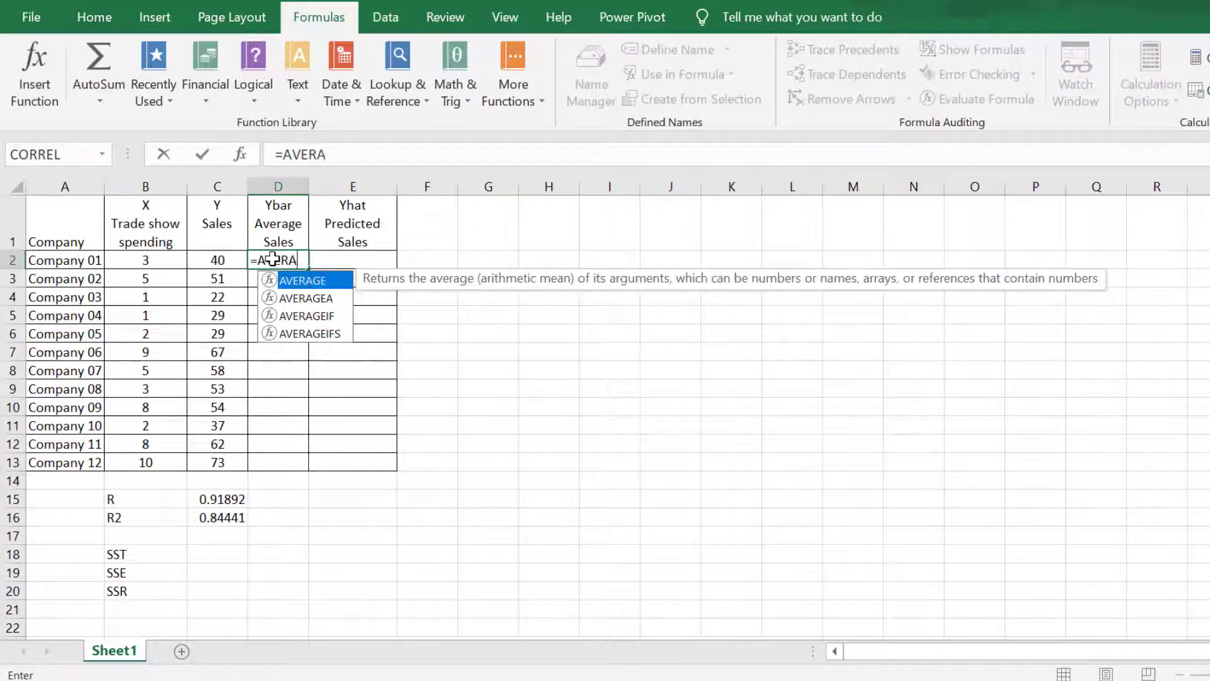
text(GE()
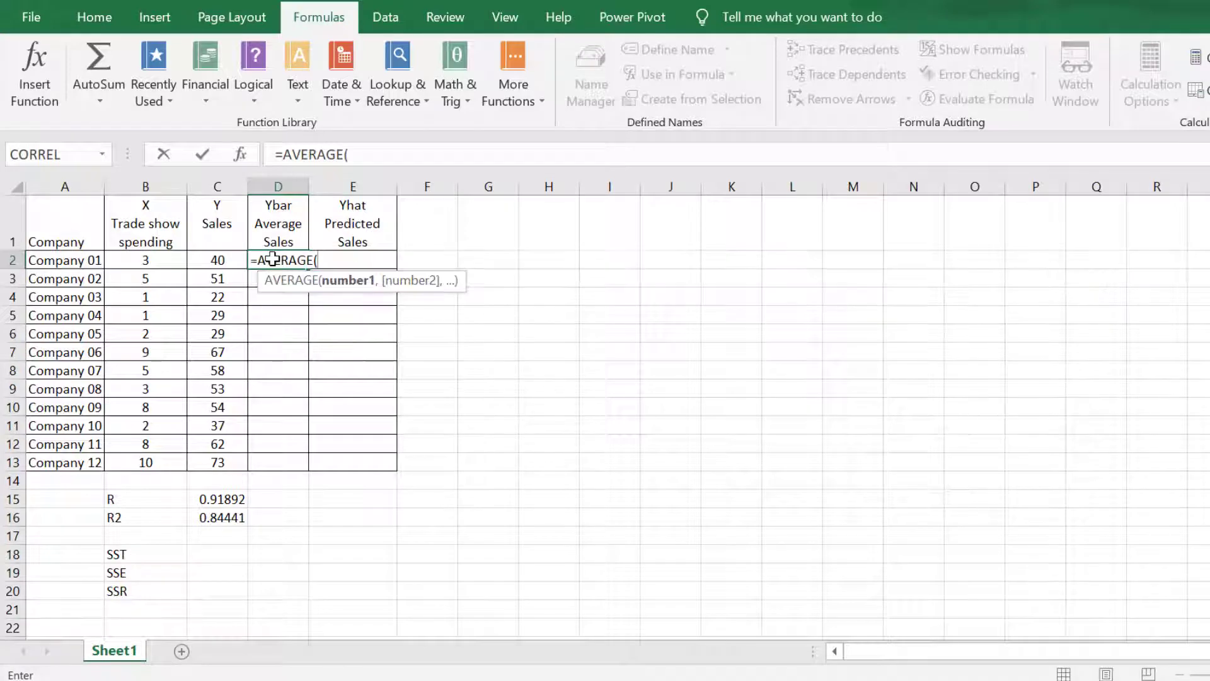
drag(215, 263, 217, 460)
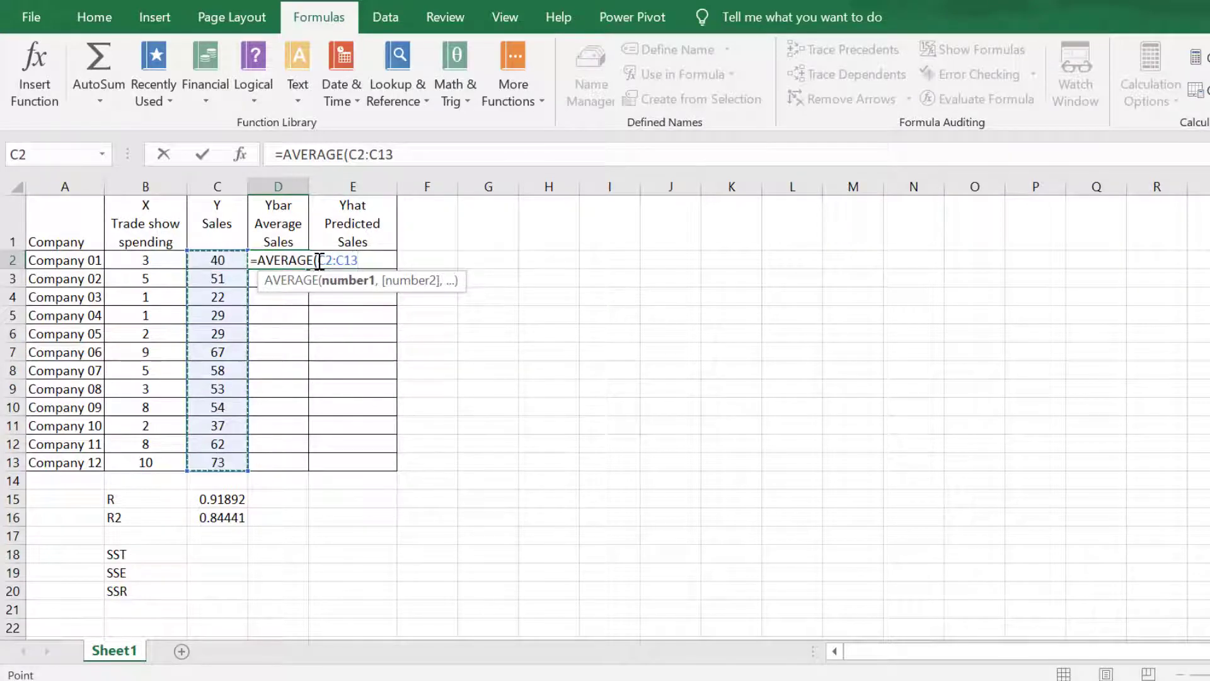
key(F2)
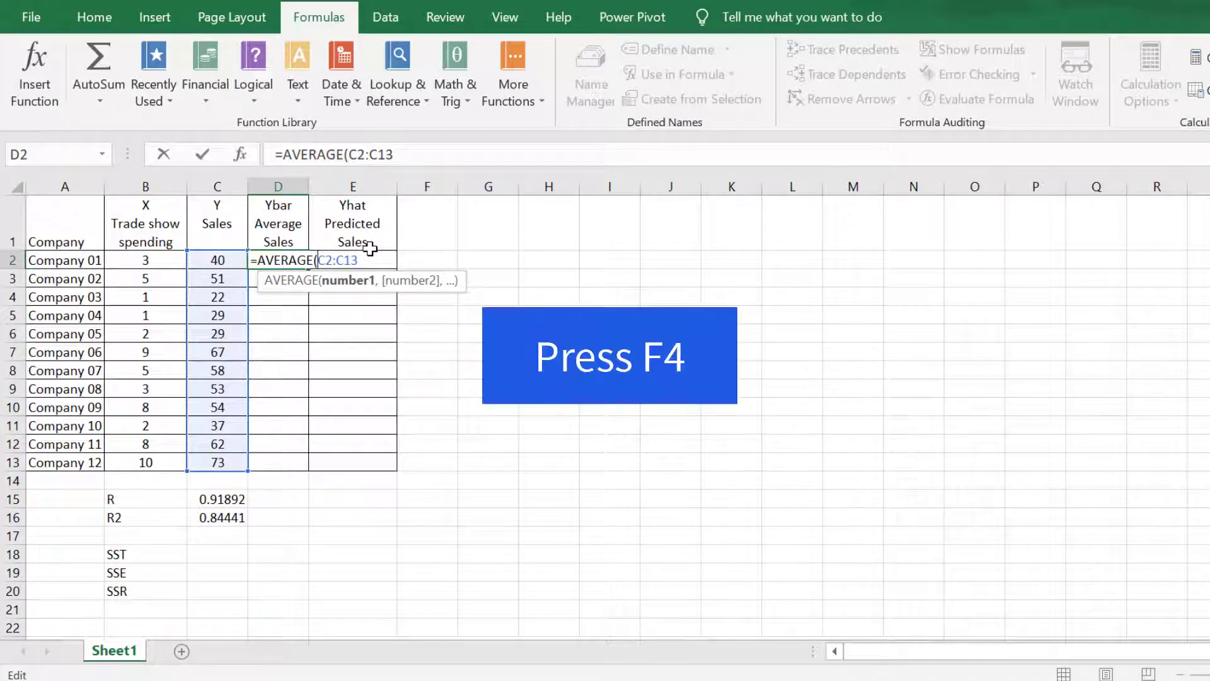
key(F4)
click(400, 255)
key(F4)
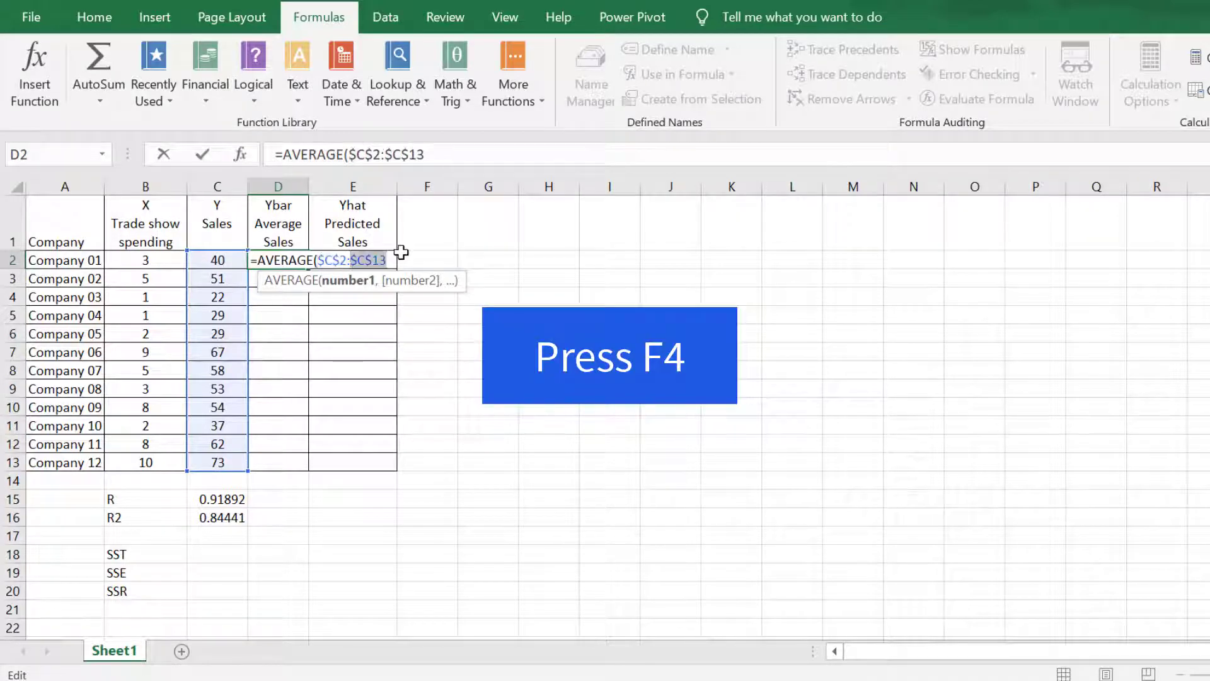
click(392, 260)
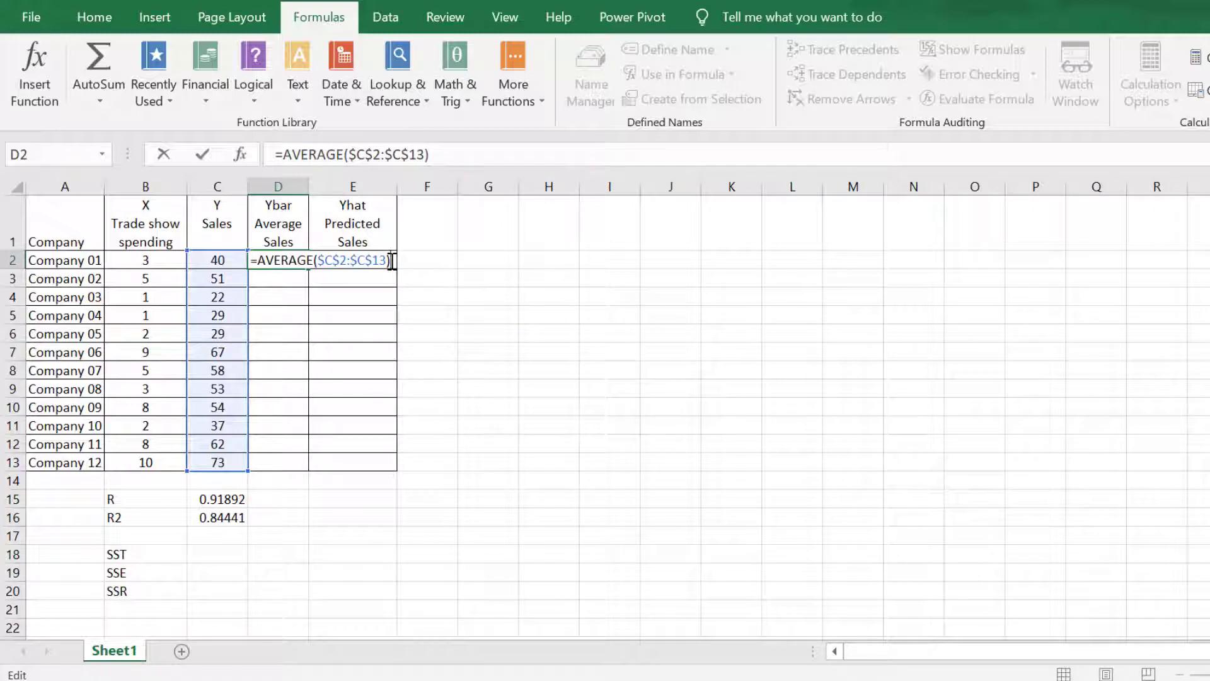
key(Return)
Copy the D2 average formula down into D3:D13.
click(288, 258)
key(ctrl+c)
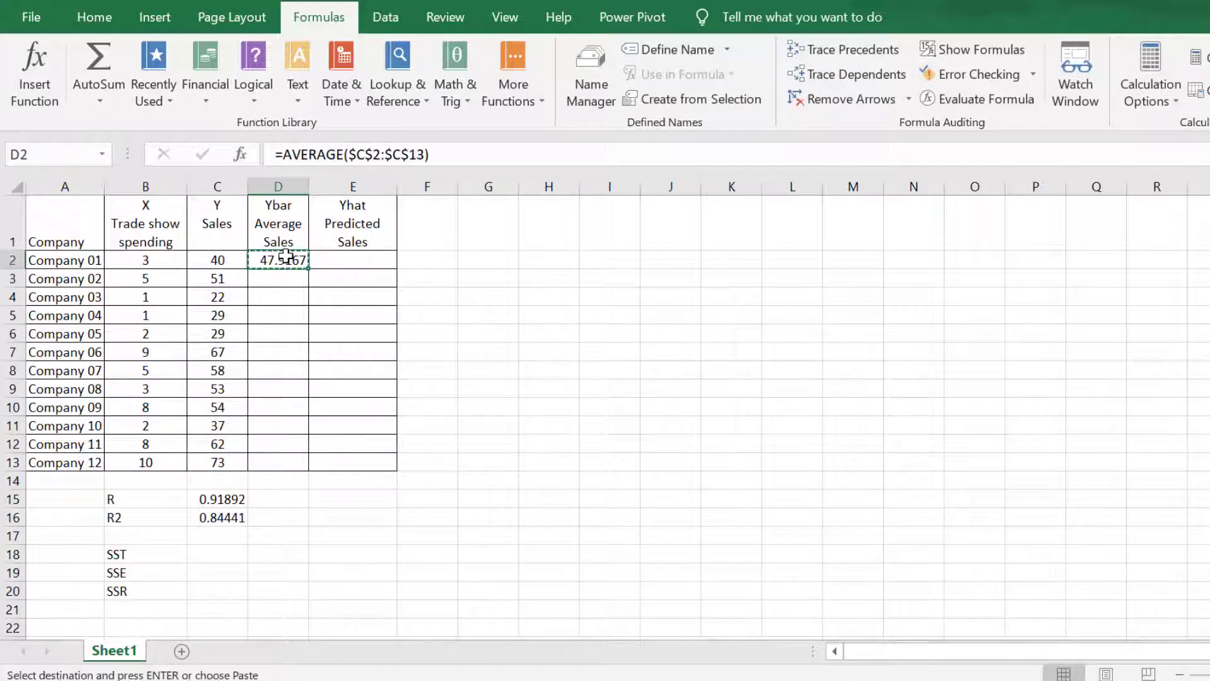
key(Down)
key(shift+Down)
key(shift+Down)
key(shift+Down)
key(shift+Down)
key(shift+Down)
key(shift+Down)
key(shift+Down)
key(shift+Down)
key(shift+Down)
key(shift+Down)
key(Return)
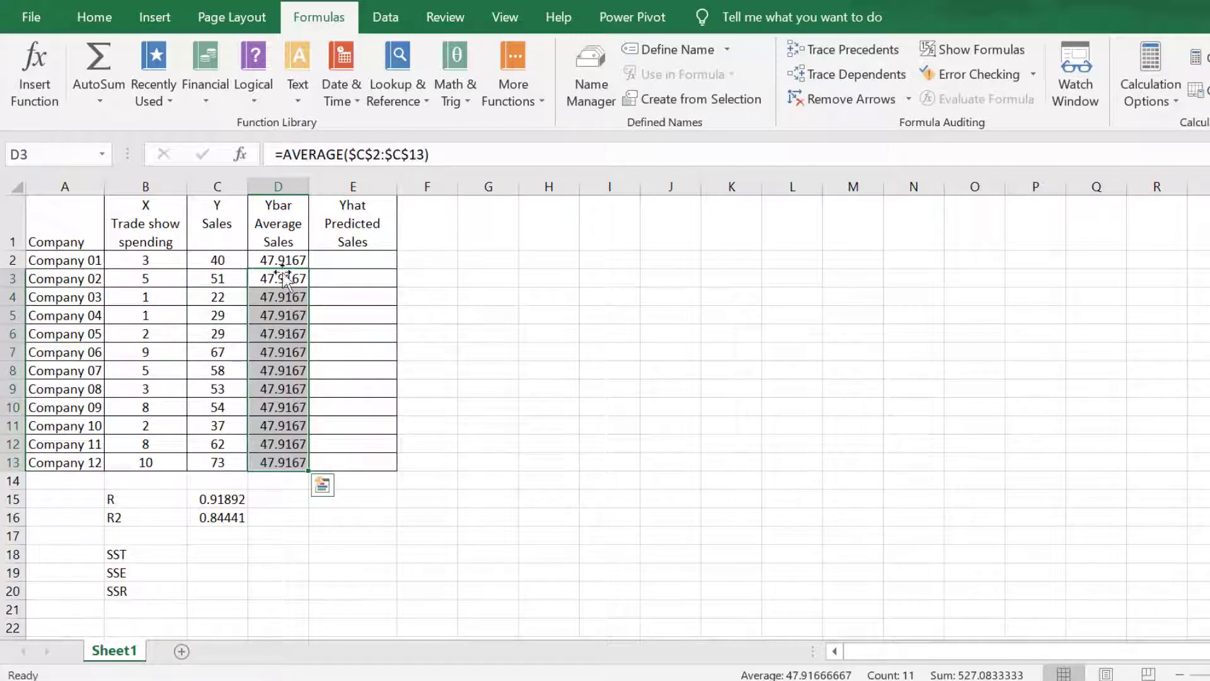
click(210, 555)
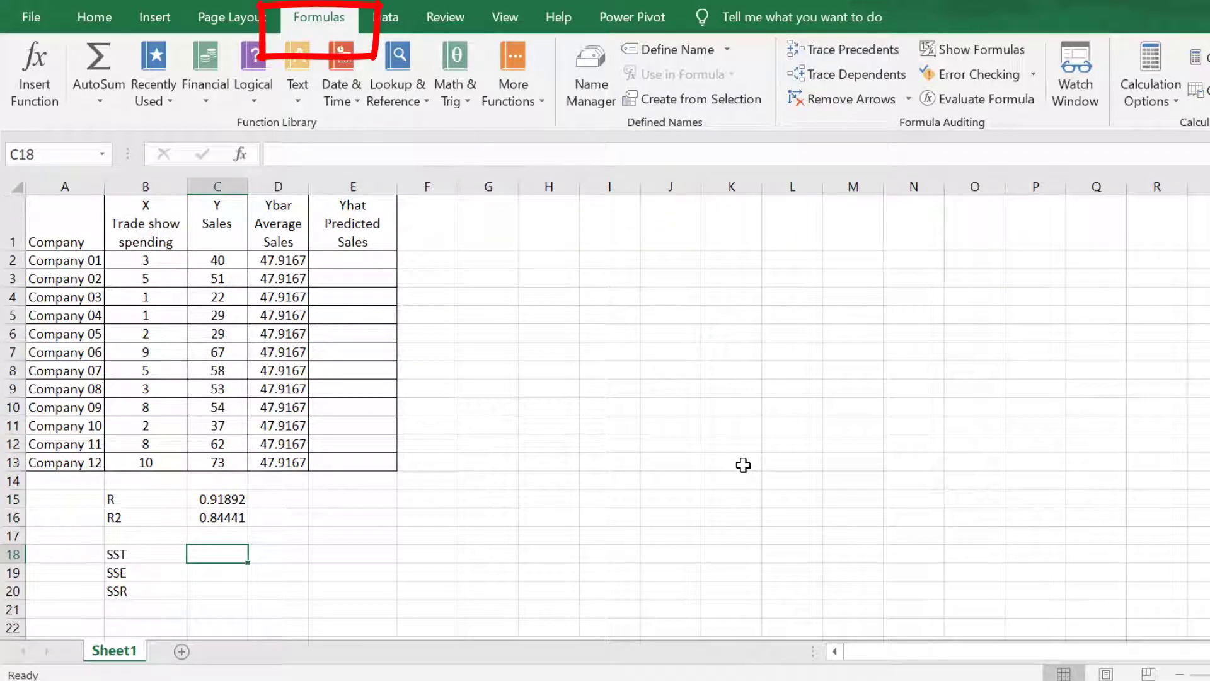
Start a SUMX2MY2 formula for SST from the Math & Trig function list.
click(455, 92)
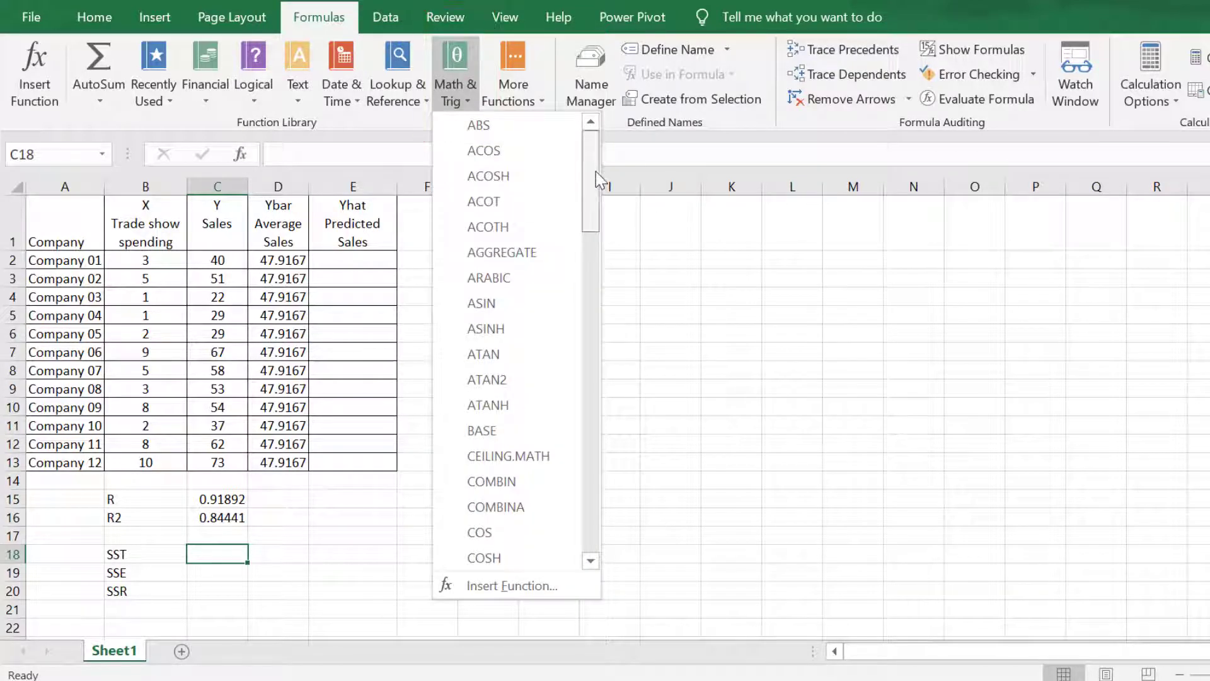
drag(595, 172, 591, 503)
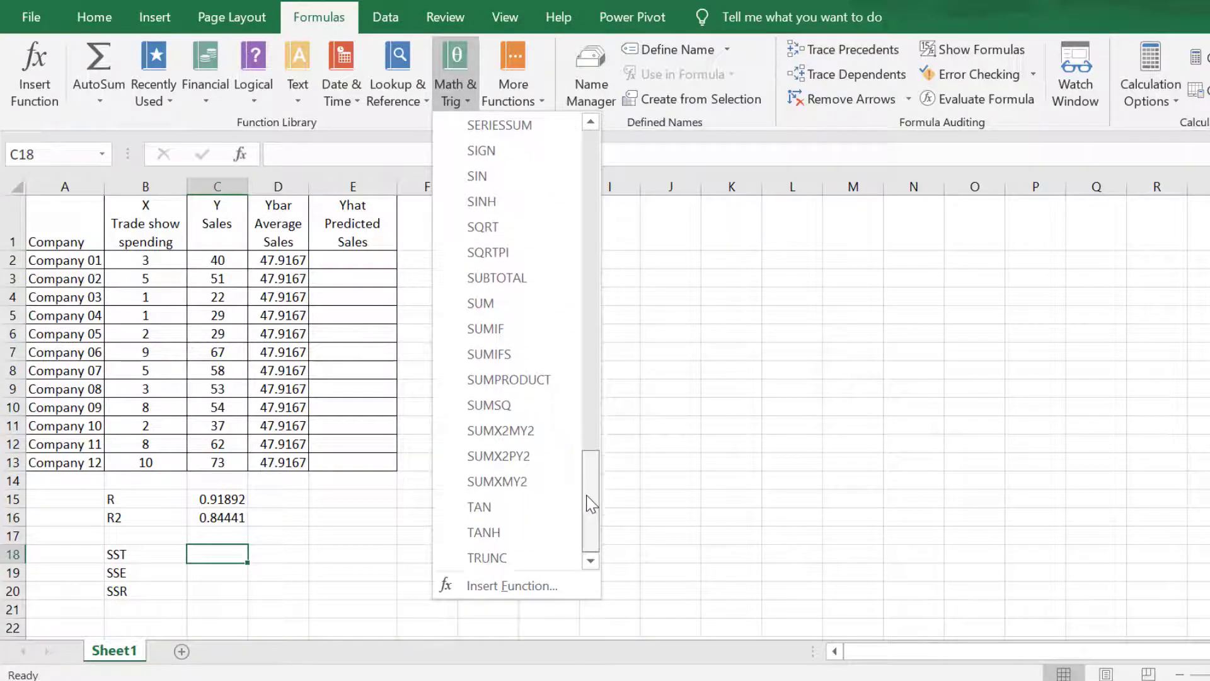
click(513, 433)
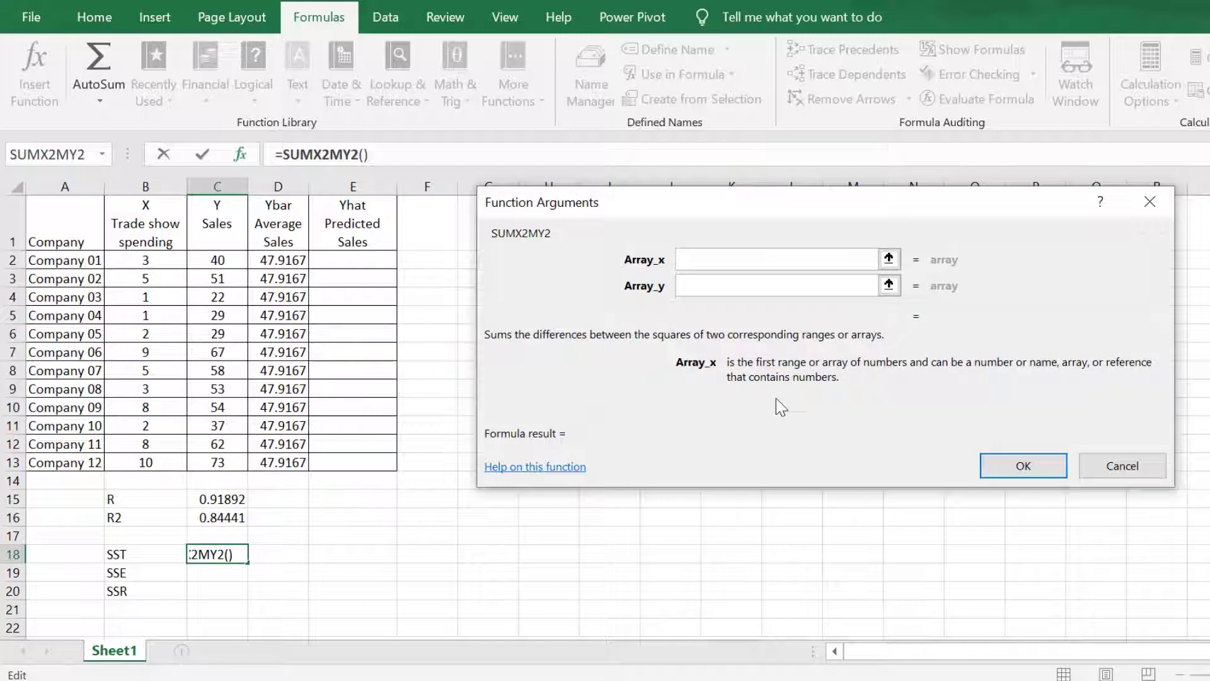
Set SUMX2MY2 arrays to sales C2:C13 and average sales D2:D13, giving SST 2934.92.
drag(217, 260, 218, 462)
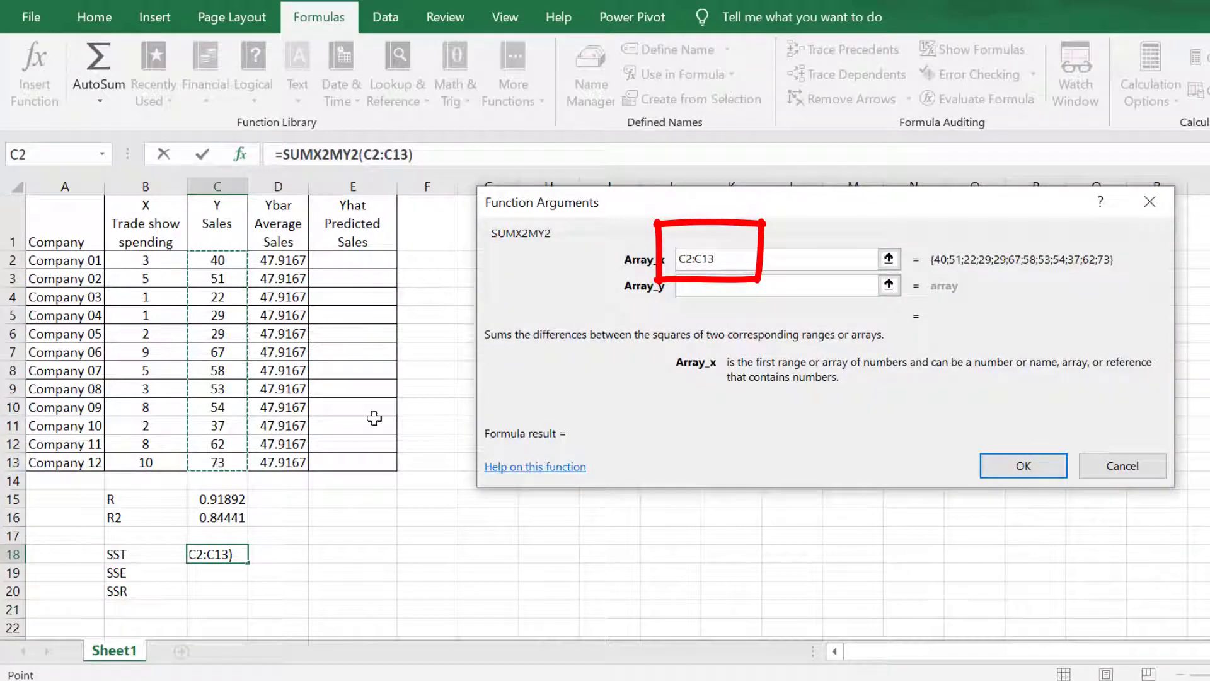
click(693, 285)
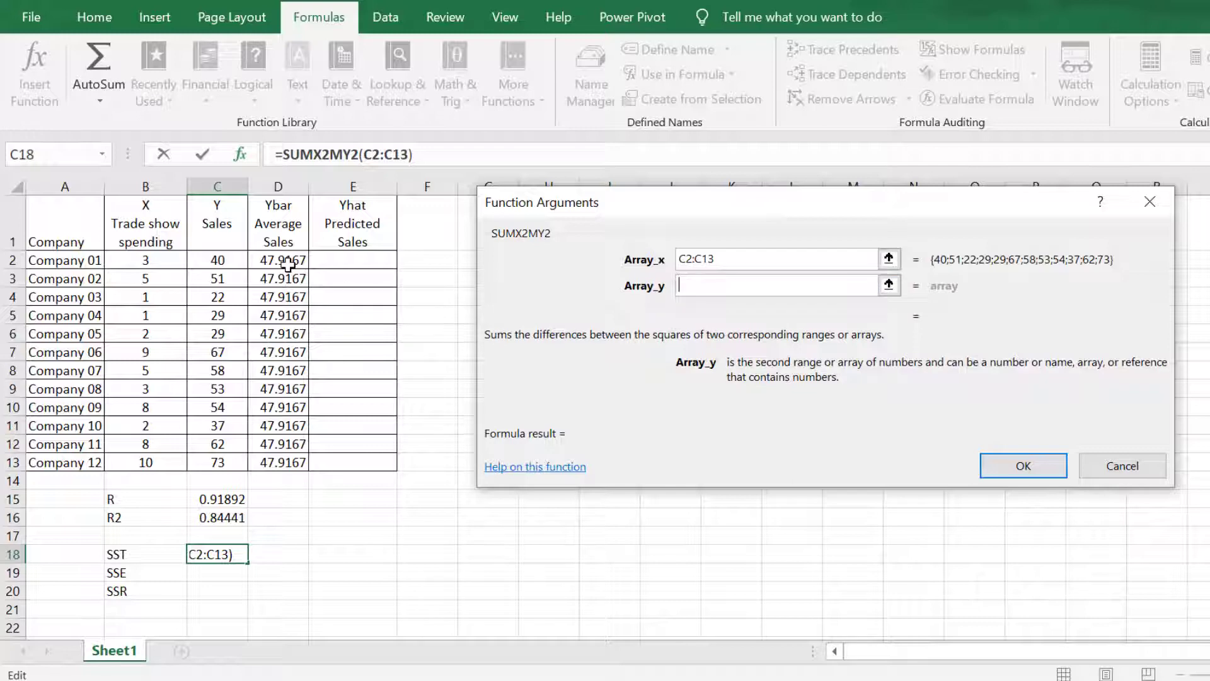
drag(288, 262, 289, 460)
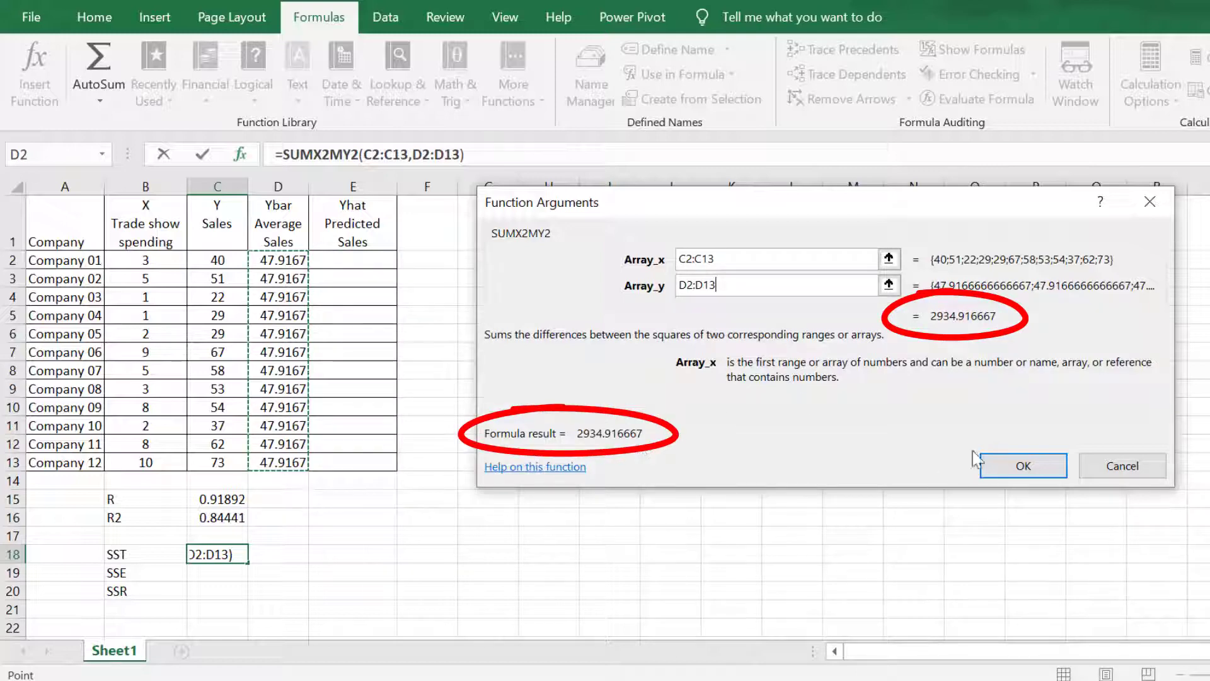
click(1010, 468)
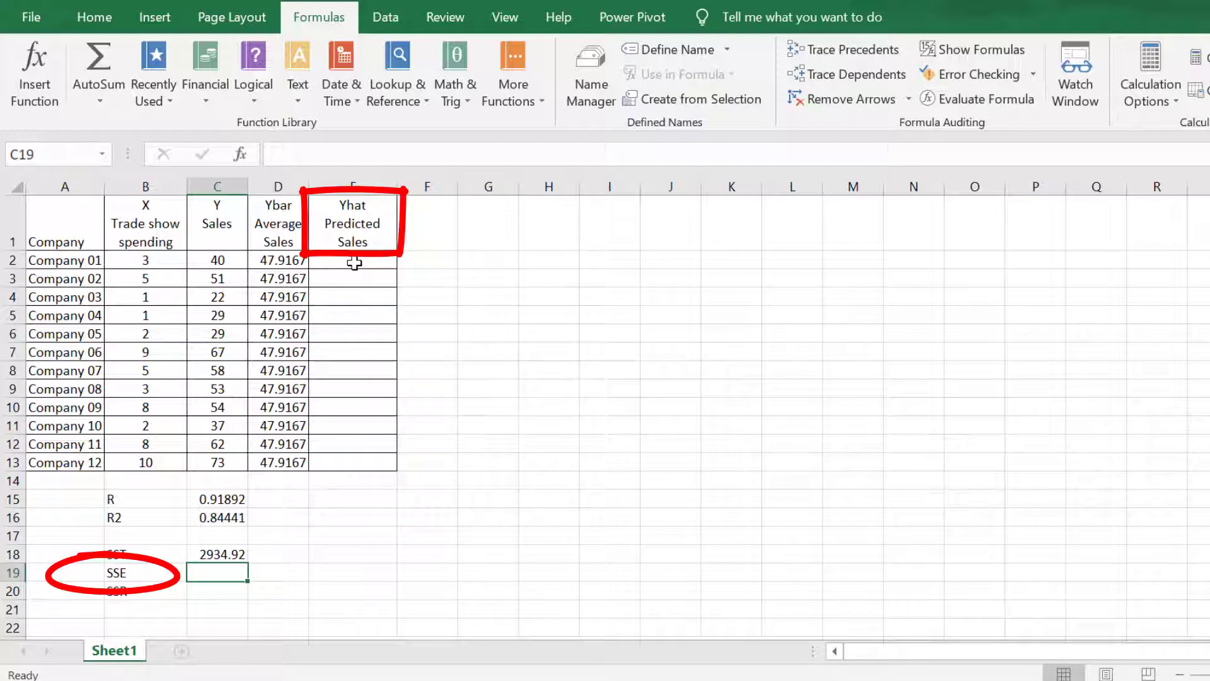
In E2, start FORECAST.LINEAR from the Statistical functions under More Functions.
click(354, 263)
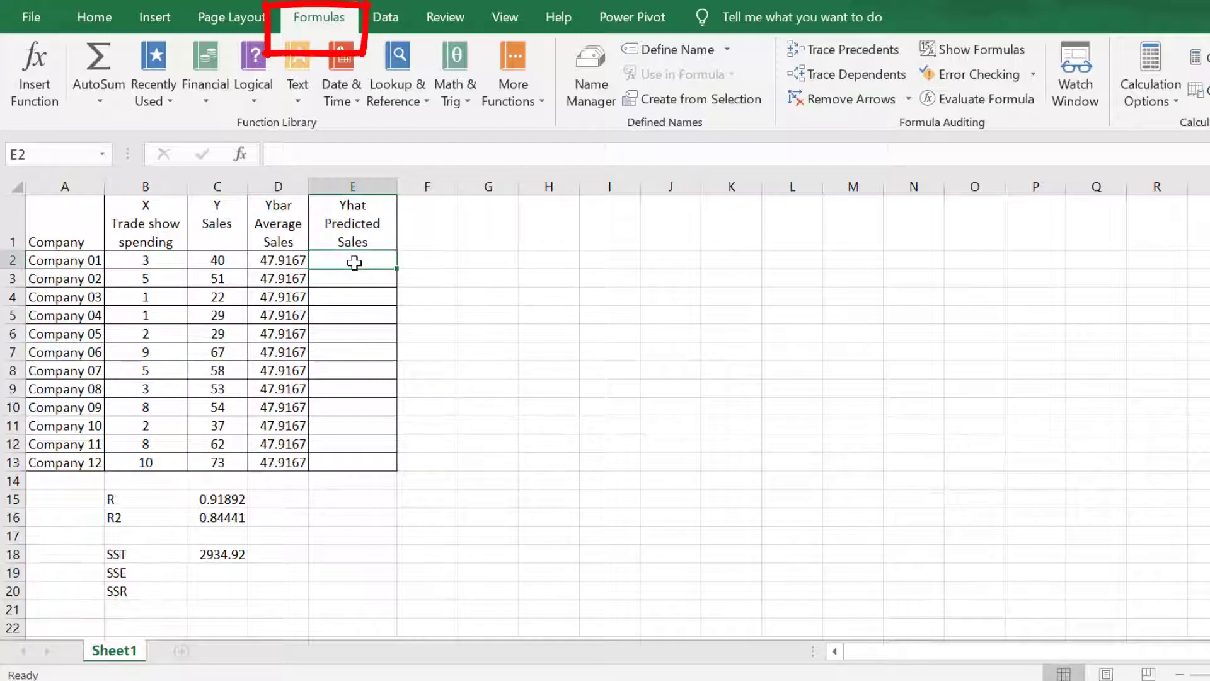
click(521, 108)
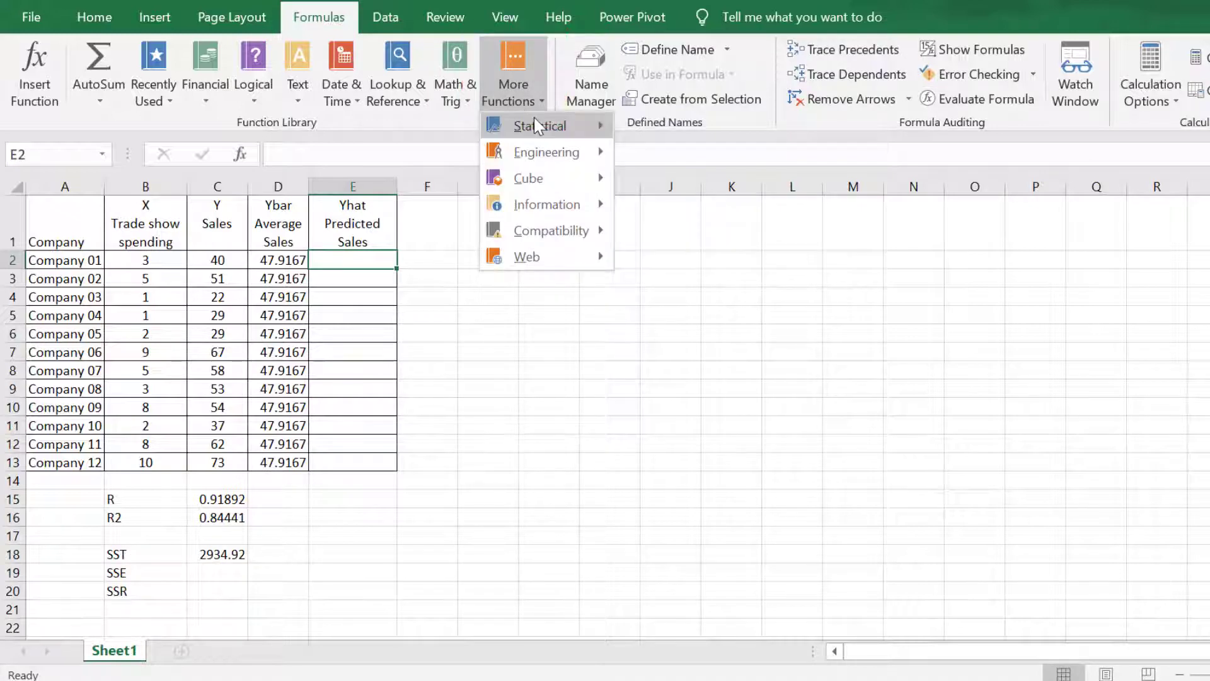
mouse_move(540, 122)
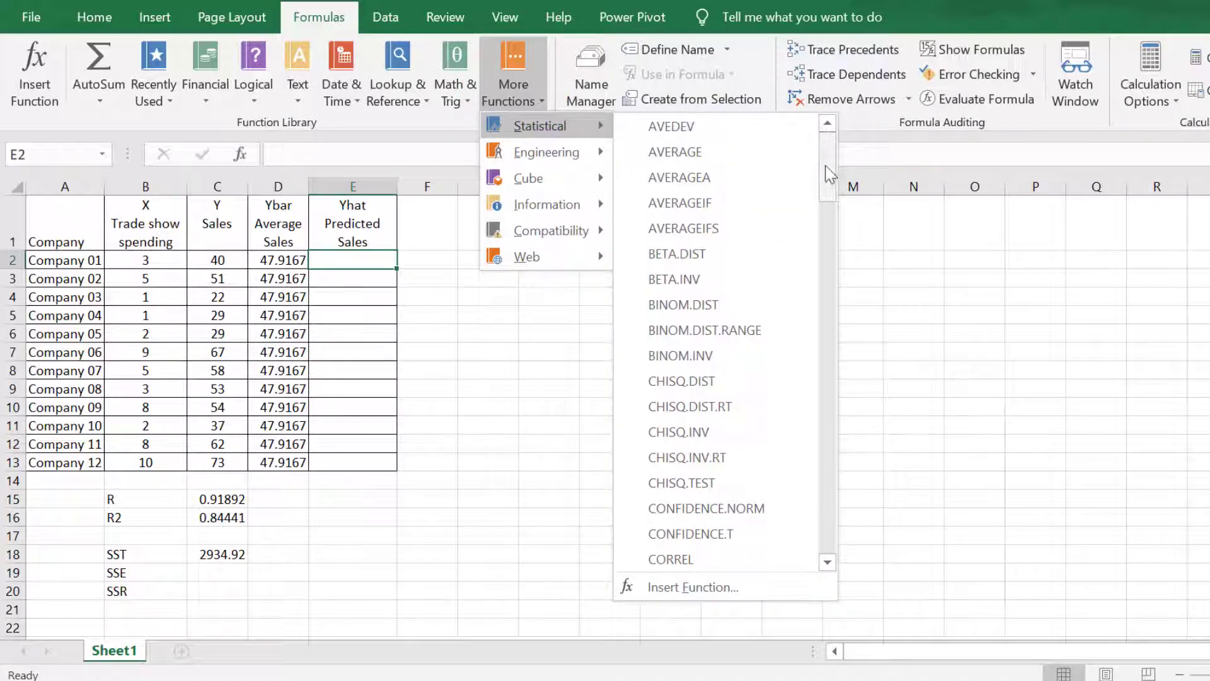
drag(826, 168, 832, 278)
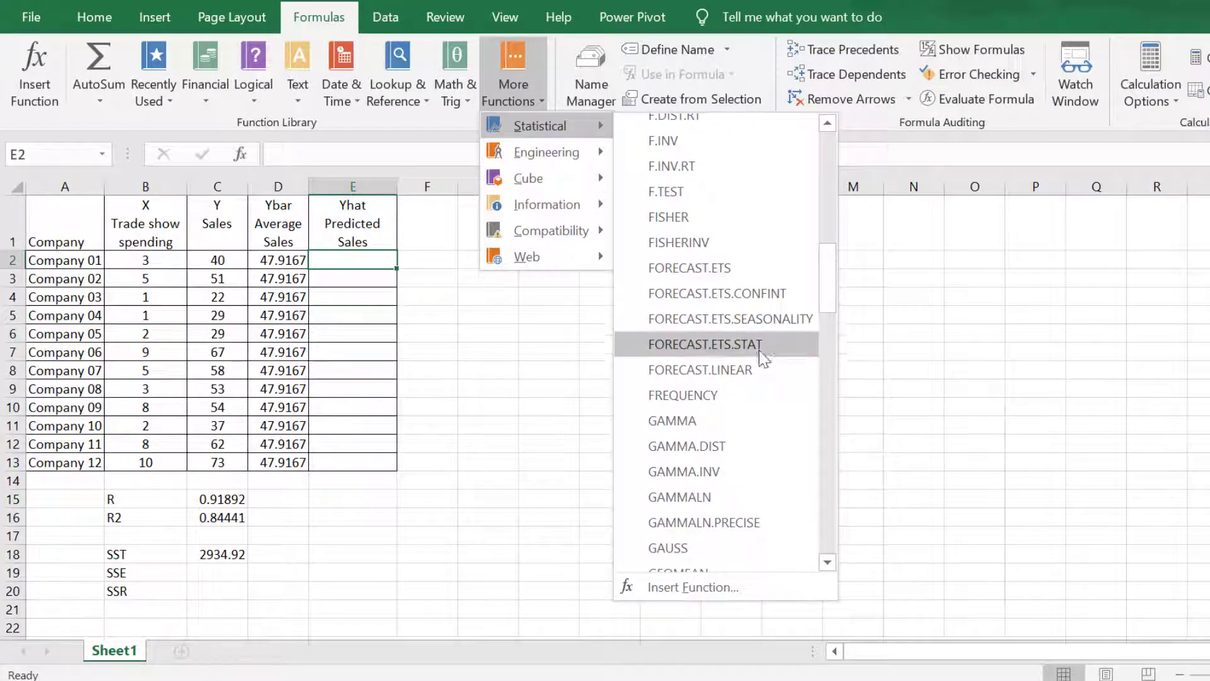
click(743, 368)
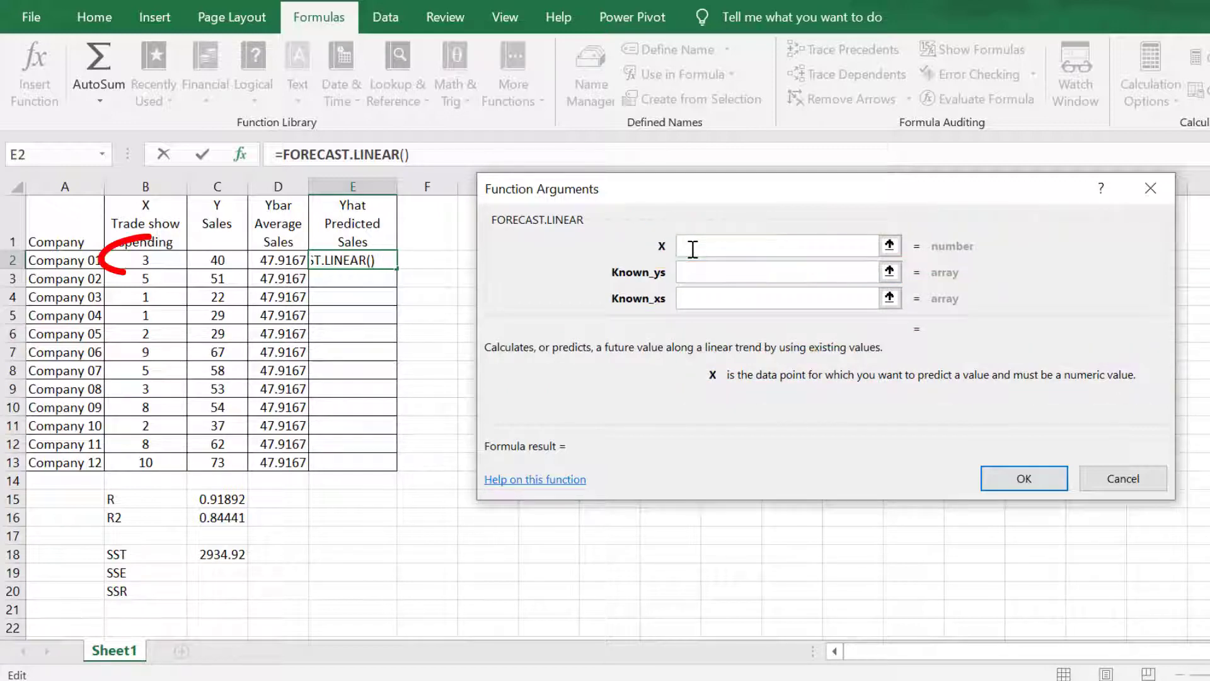
Set the forecast's X to B2 and its known sales to $C$2:$C$13.
click(142, 258)
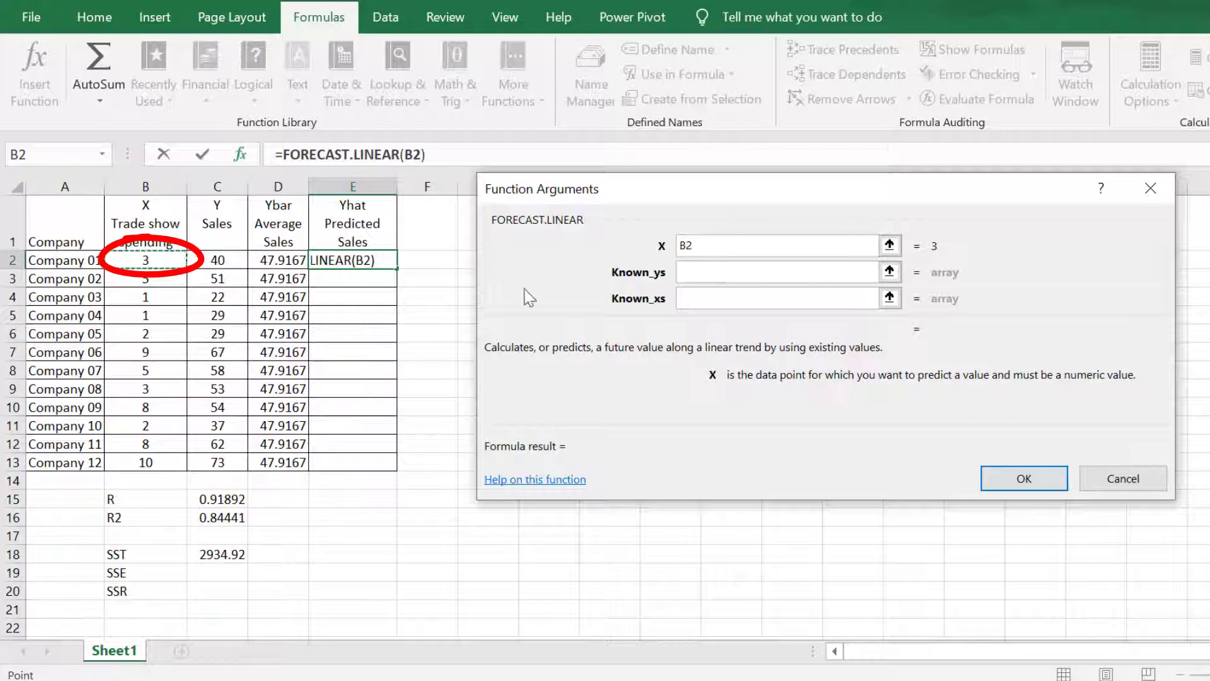
click(693, 270)
click(694, 271)
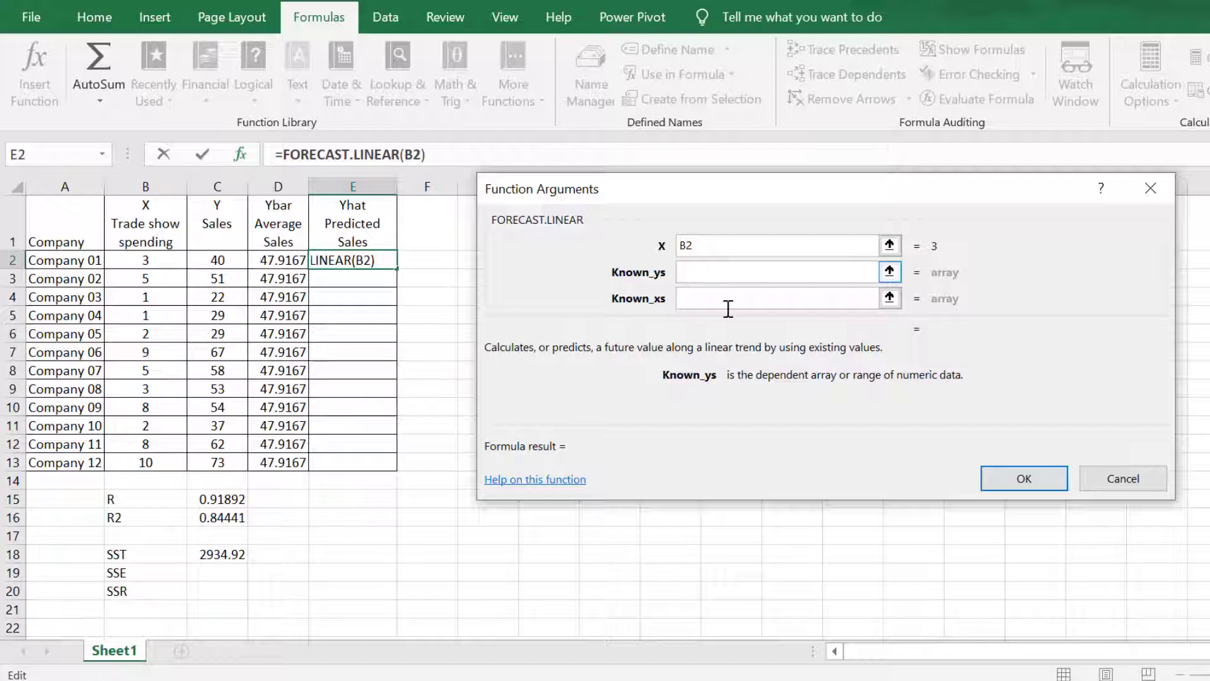
drag(206, 262, 217, 461)
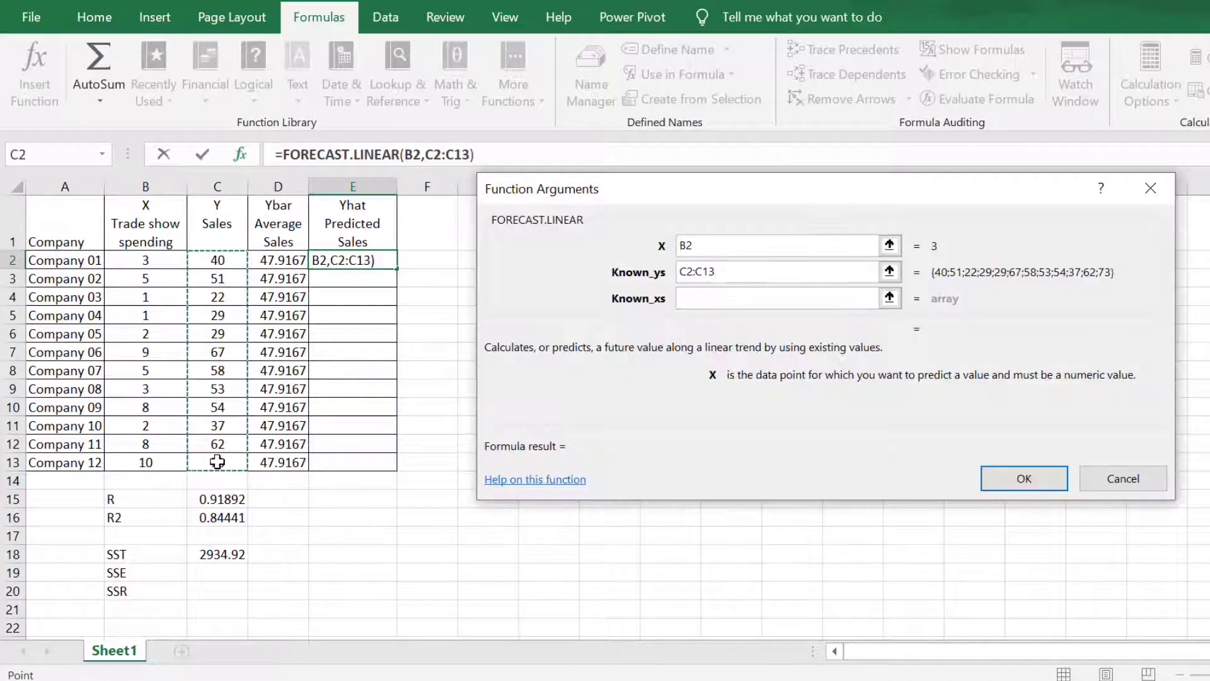
key(F4)
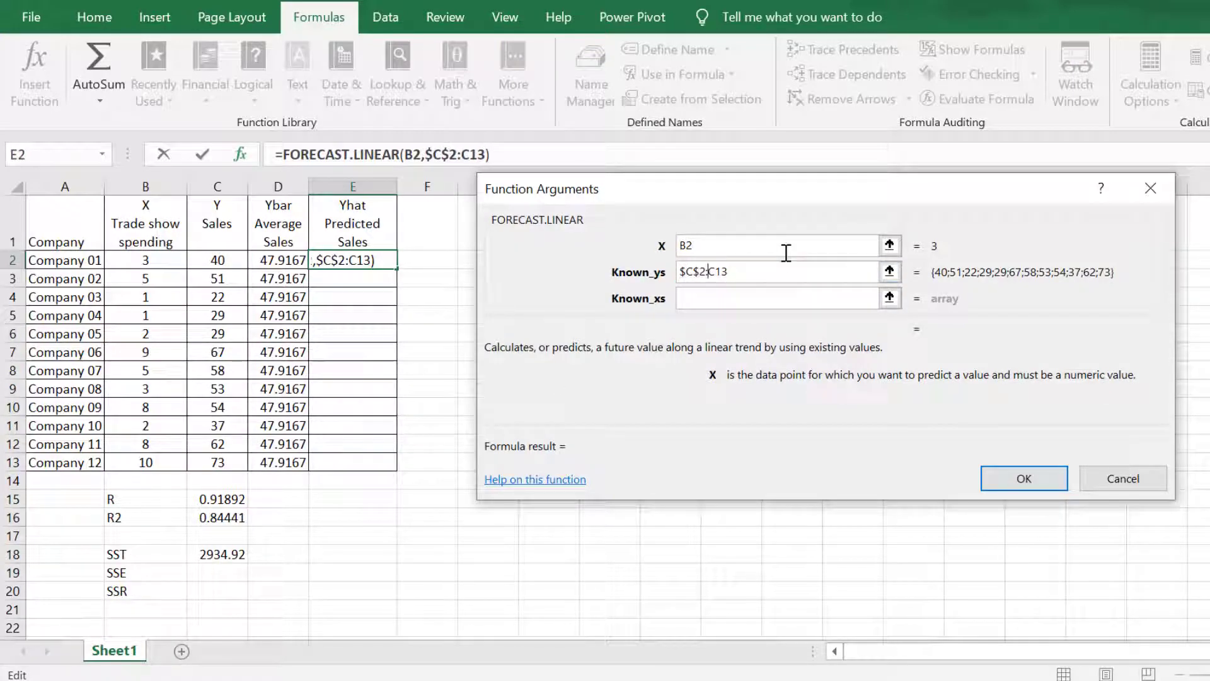
key(F4)
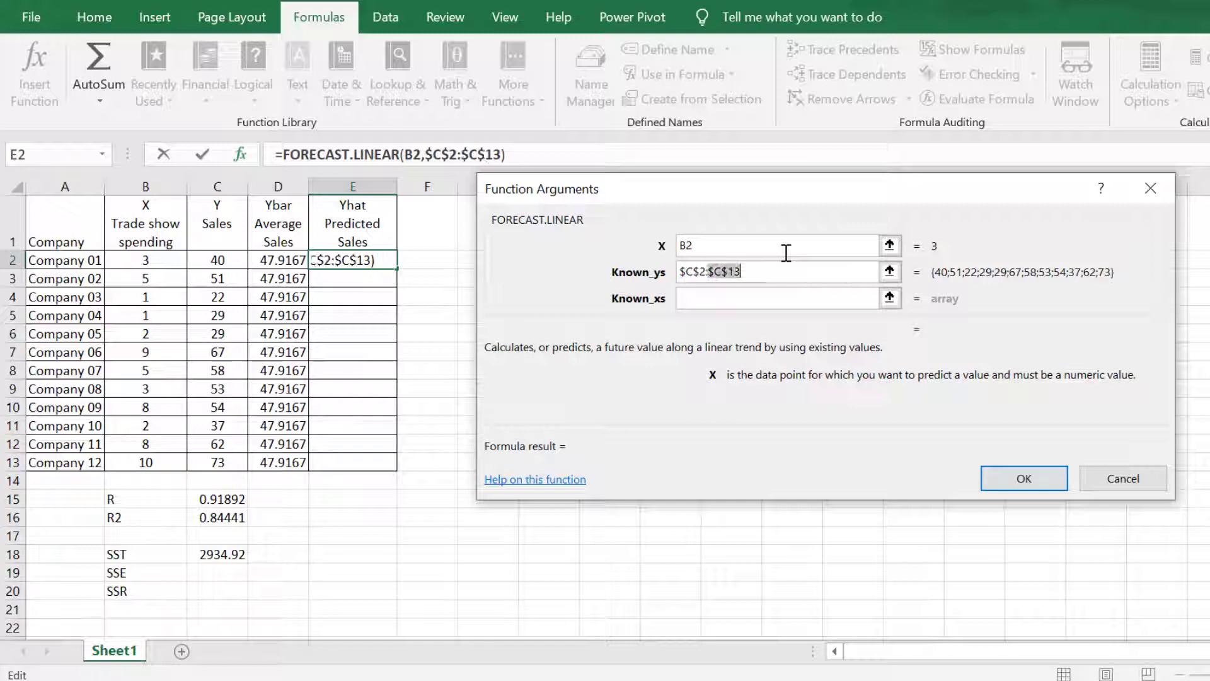
Set known spending to $B$2:$B$13 and confirm, predicting 39.83655914 for Company 01.
click(705, 304)
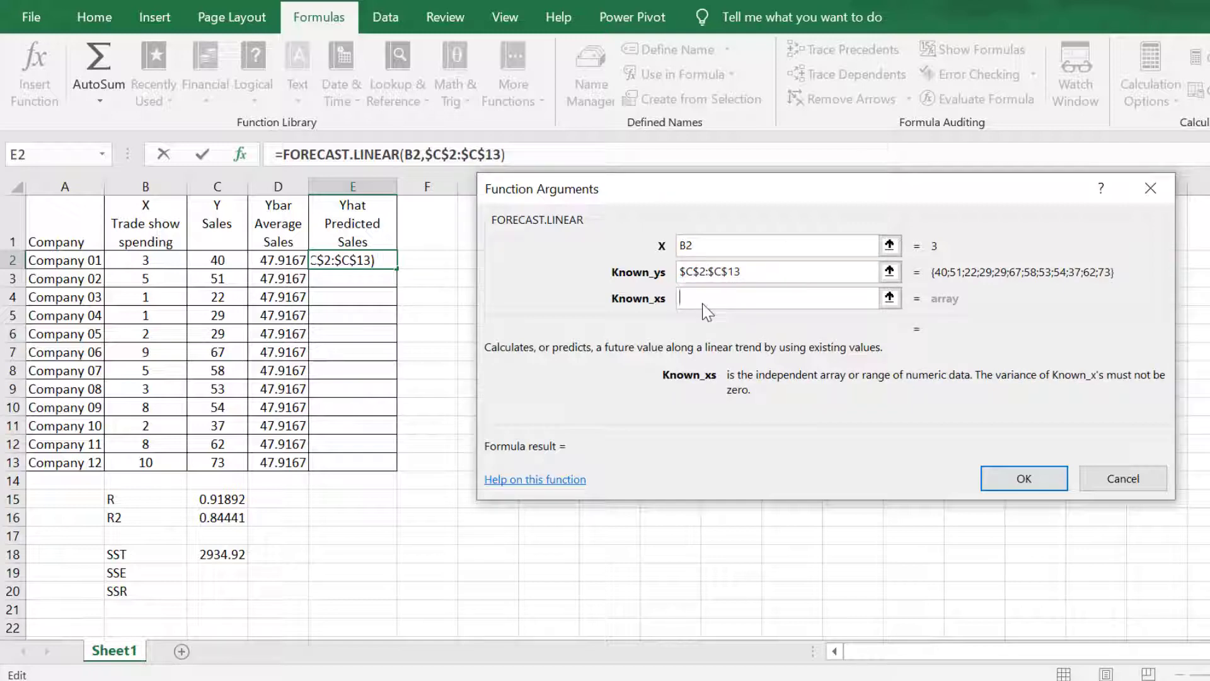
drag(138, 260, 148, 458)
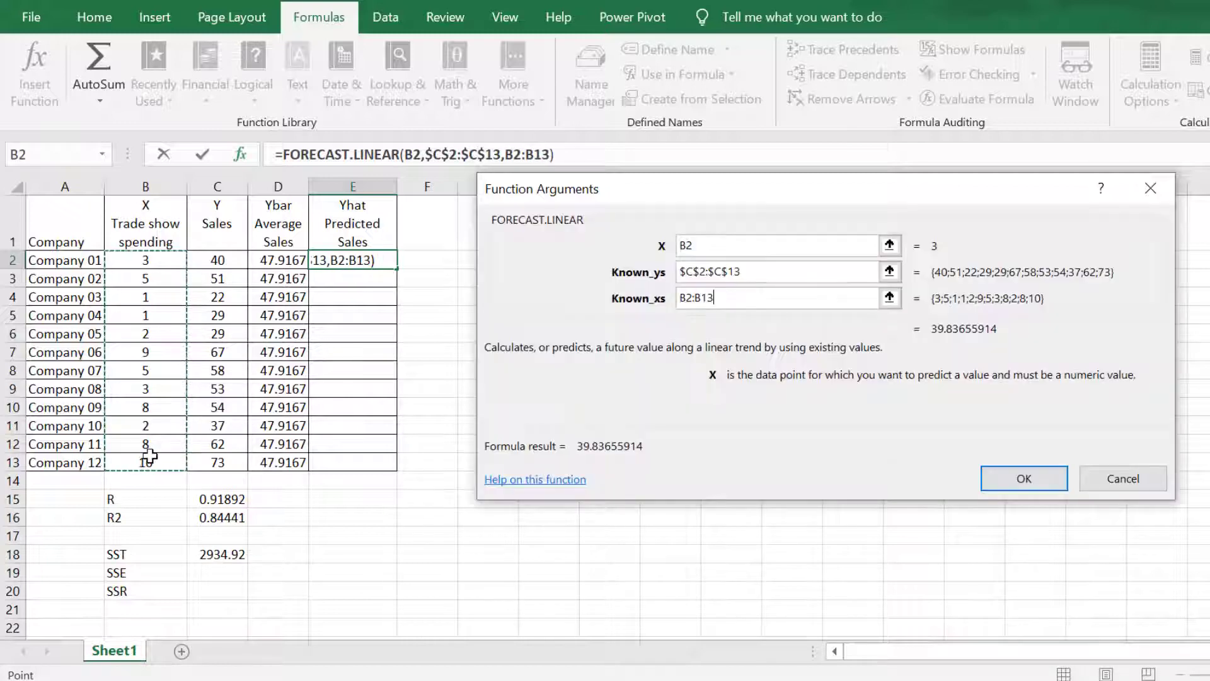
click(682, 298)
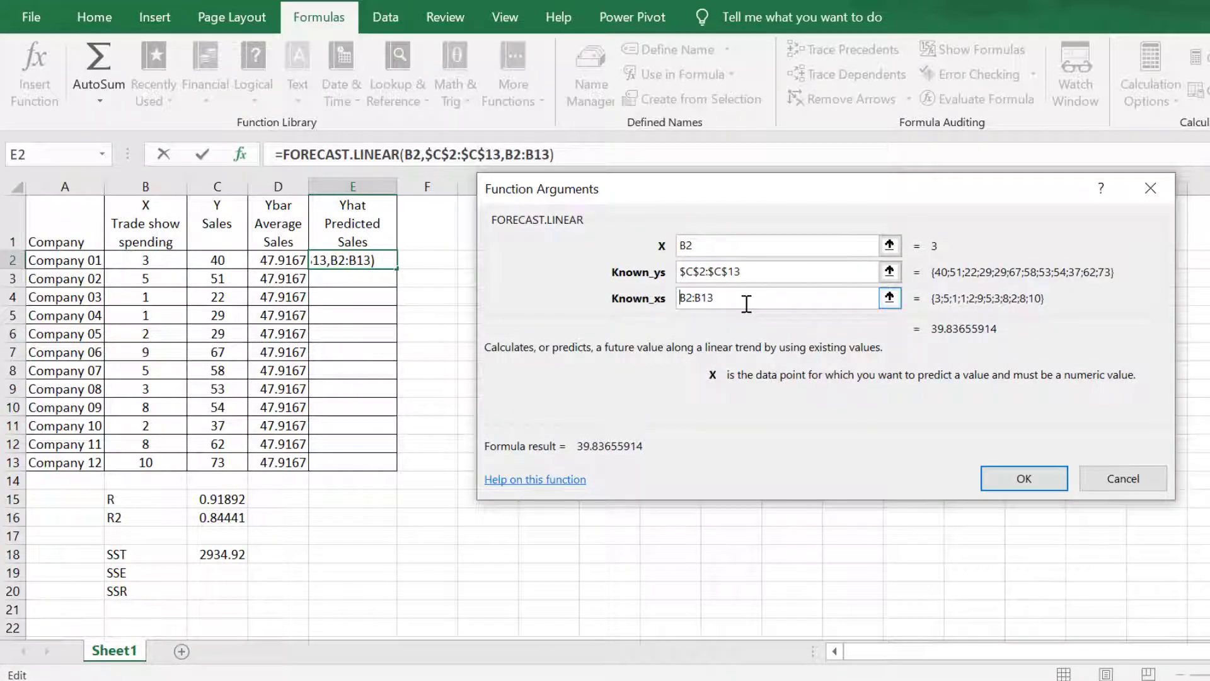
key(F4)
click(798, 300)
key(F4)
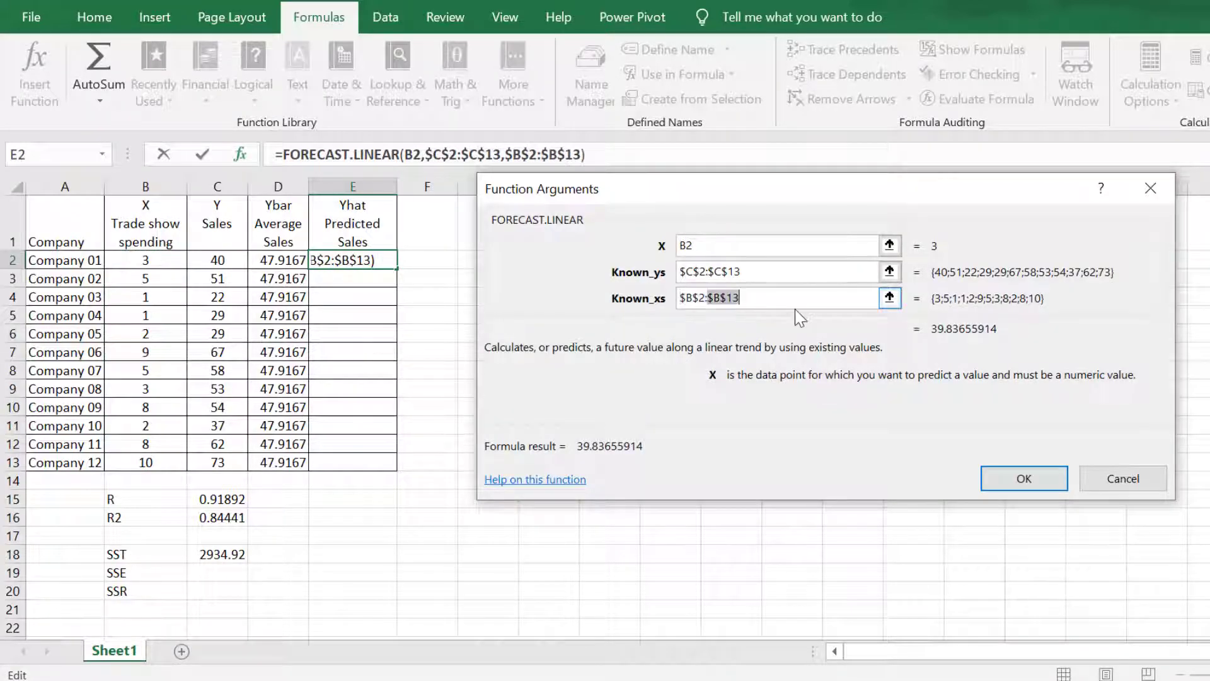
click(1017, 478)
Copy the E2 forecast formula into E3:E13 for all twelve companies.
key(ctrl+c)
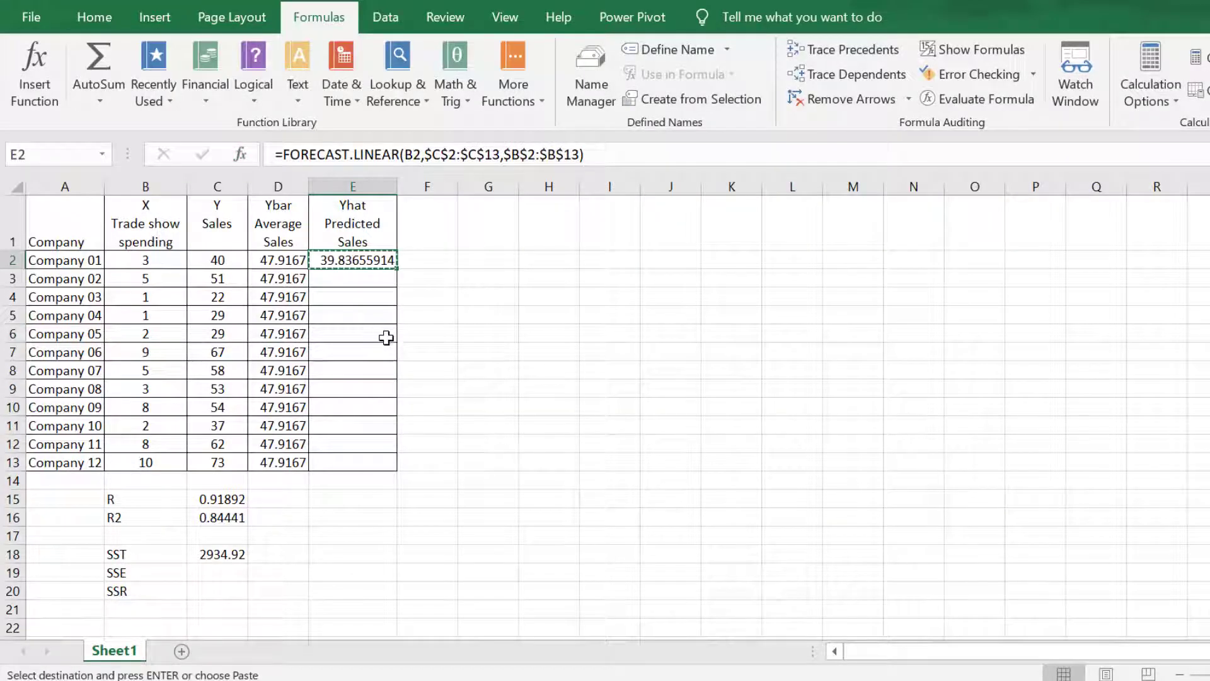
drag(357, 281, 370, 460)
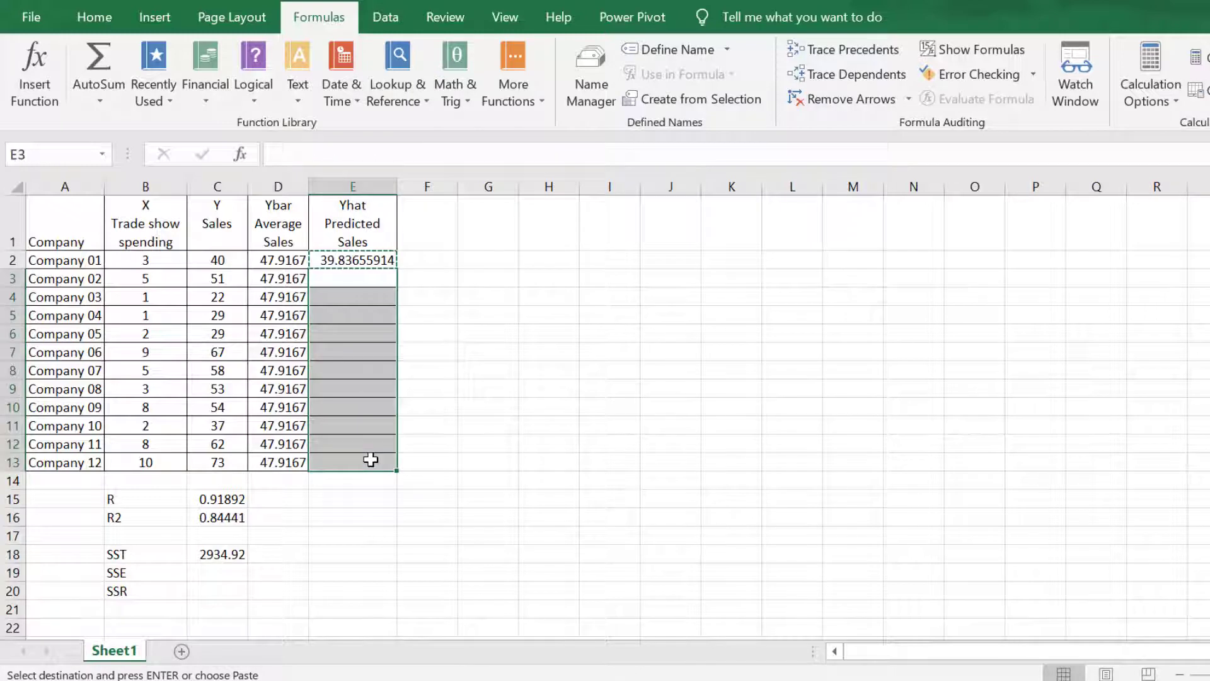
key(ctrl+v)
click(363, 484)
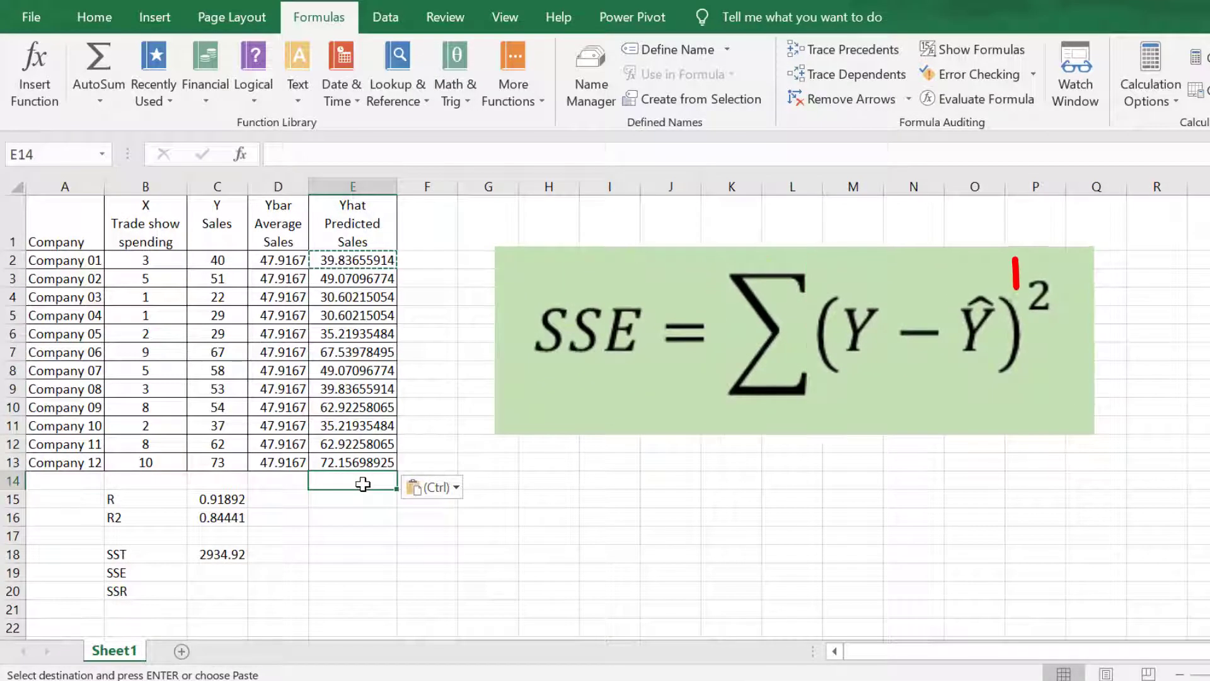
Select C19 for SSE and browse the Math & Trig function list.
click(210, 578)
click(463, 93)
drag(591, 182, 591, 489)
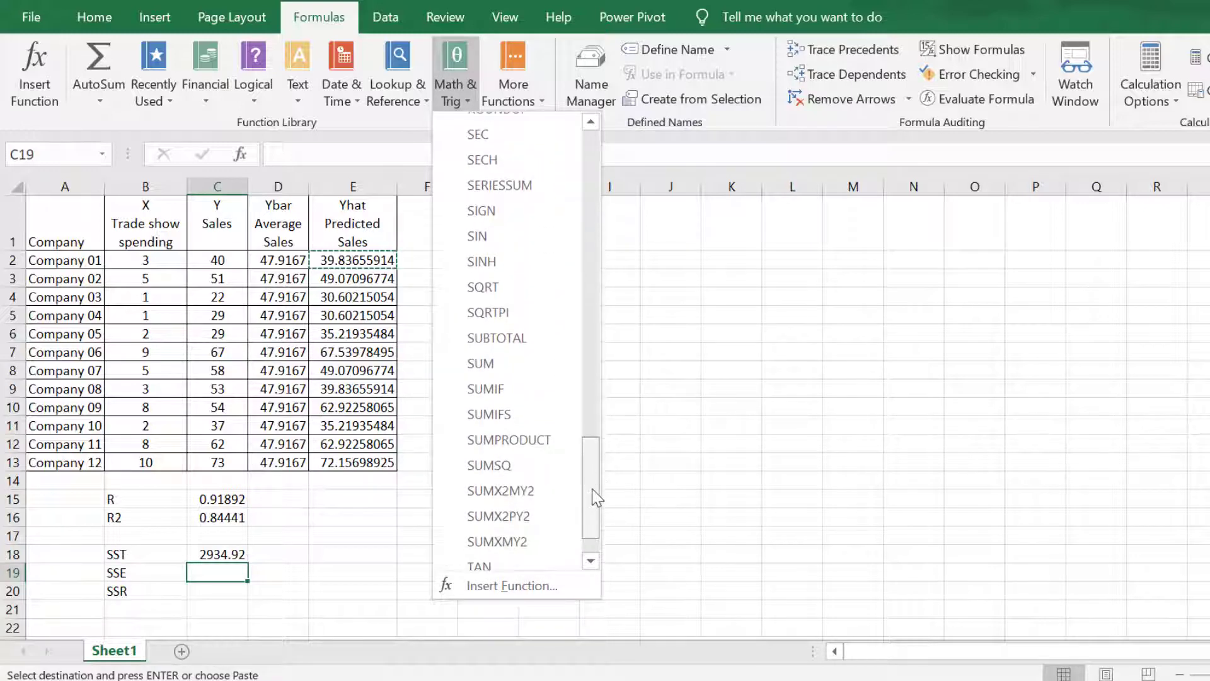
Compute SSE in C19 with SUMX2MY2 of sales C2:C13 and predicted E2:E13, giving 456.632.
key(Escape)
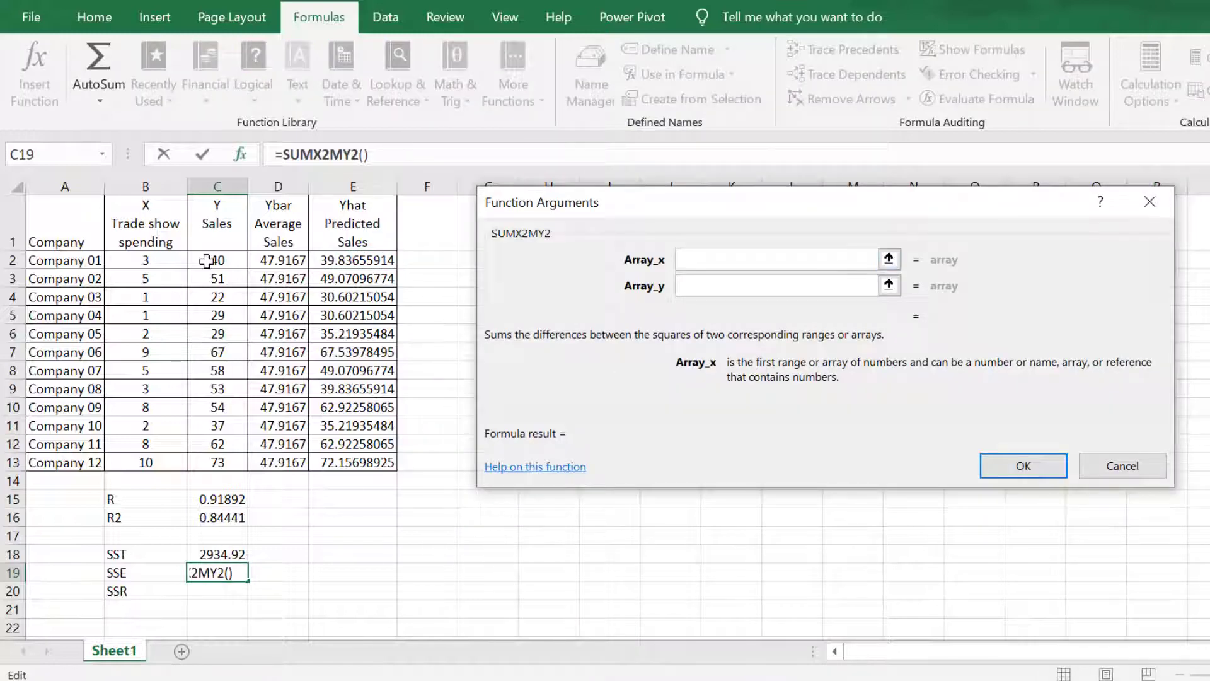
drag(207, 260, 217, 462)
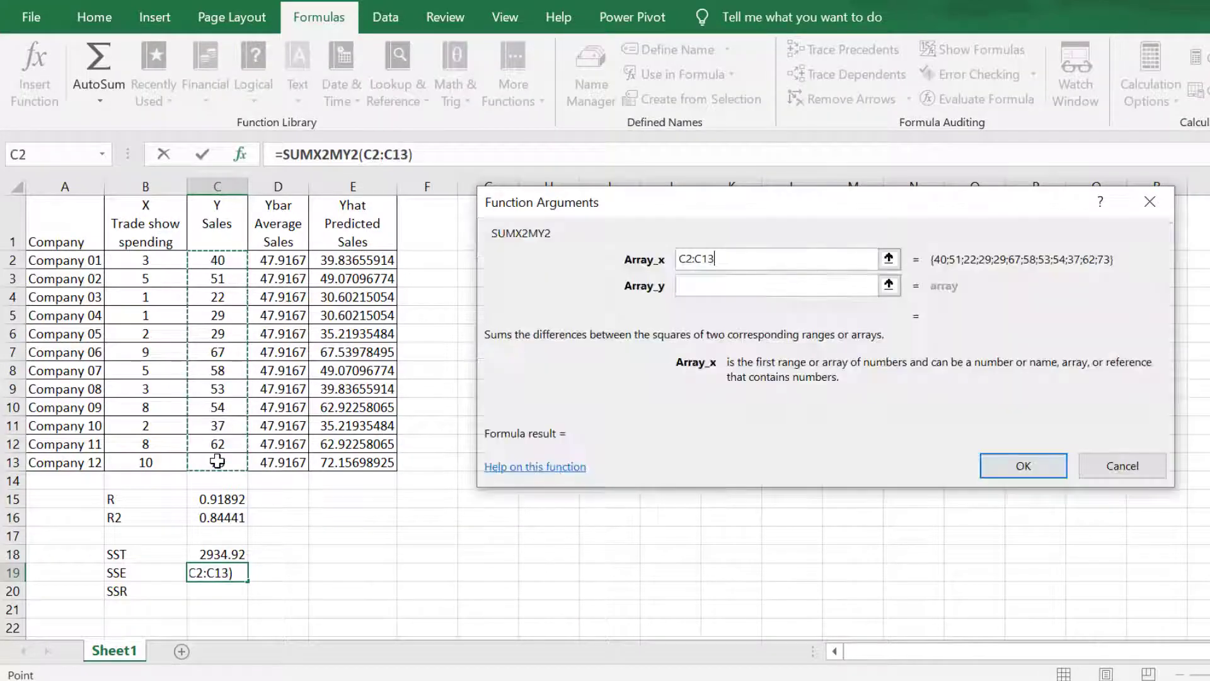
click(717, 289)
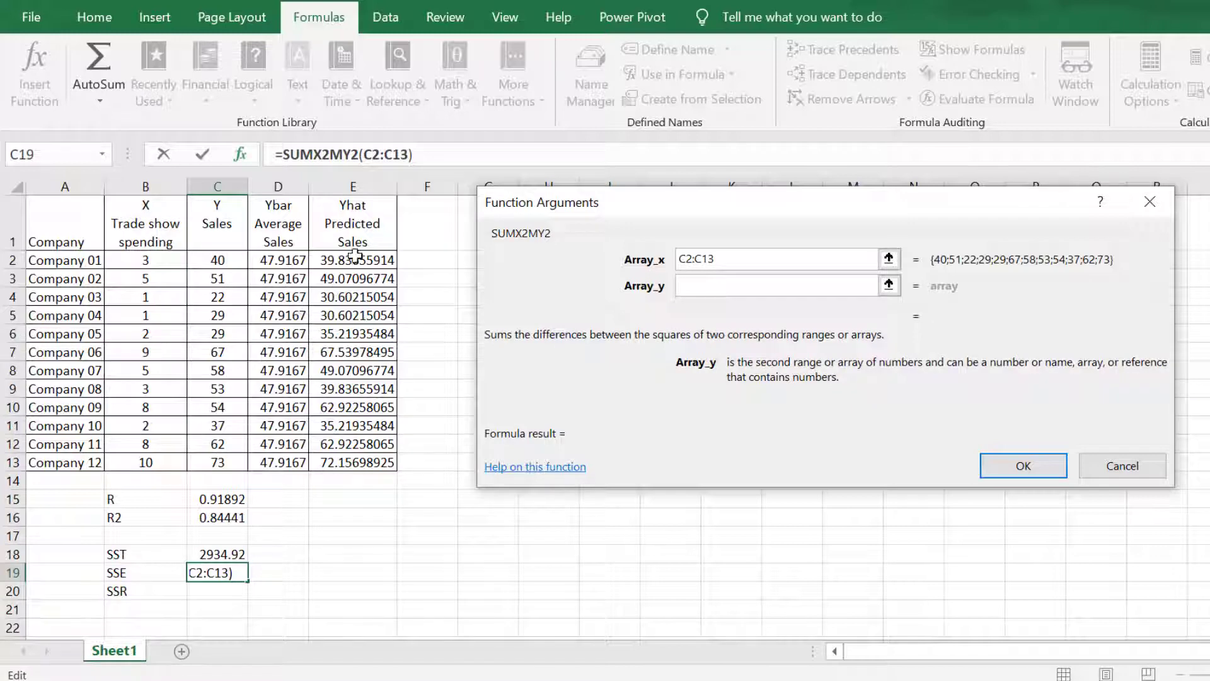
drag(356, 259, 354, 461)
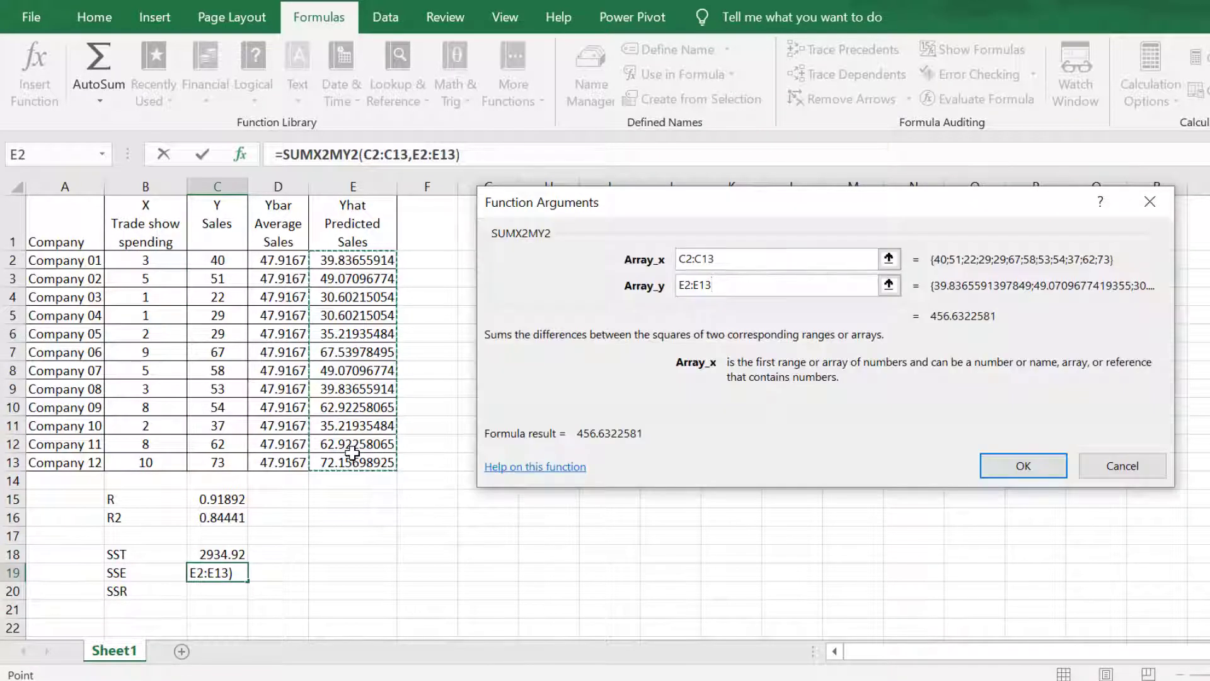
click(1000, 465)
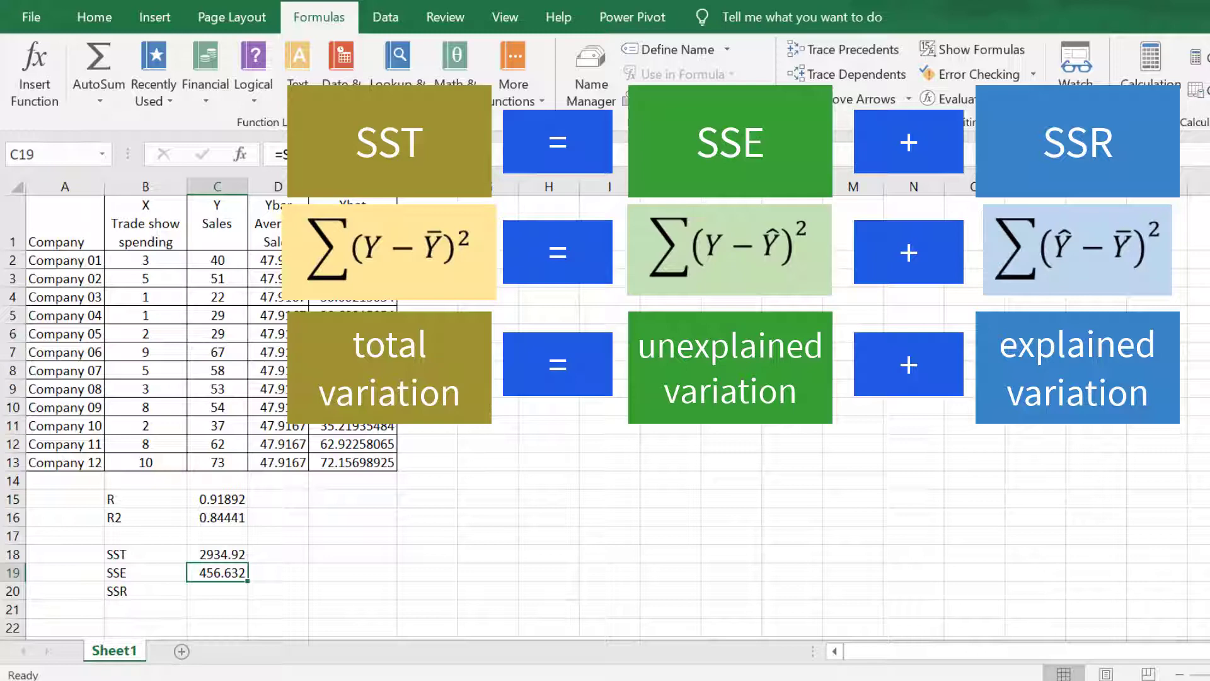
Enter =C18-C19 in C20 so SSR shows 2478.28.
key(Down)
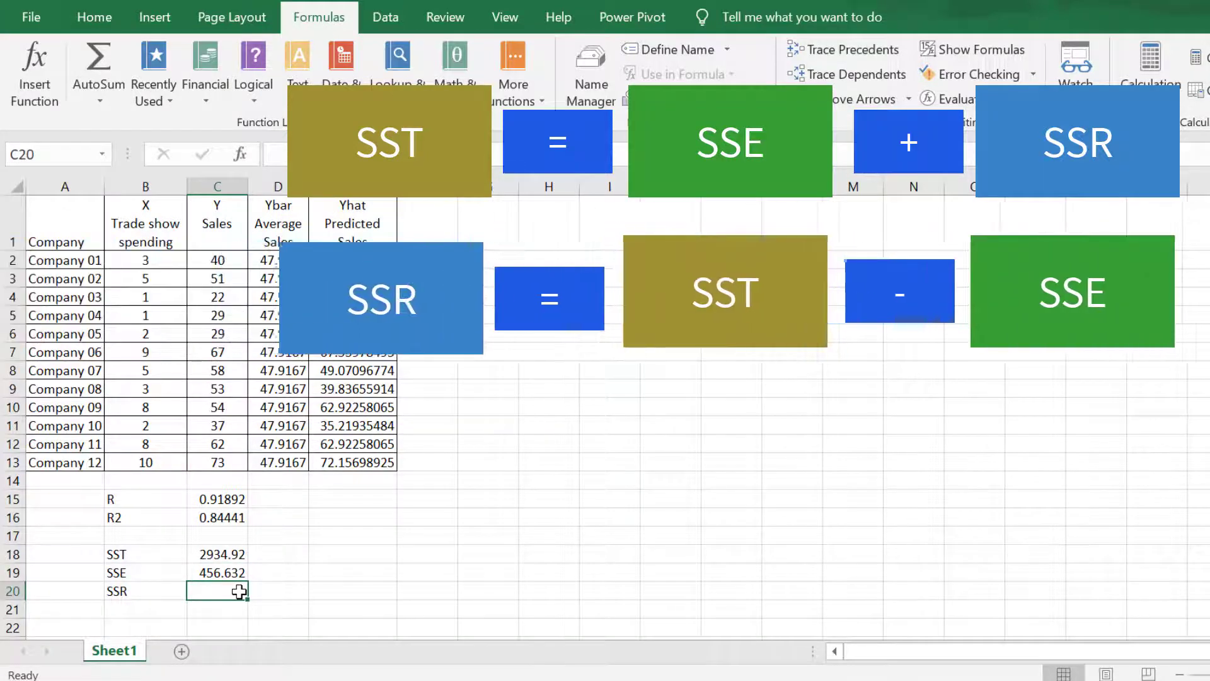
text(=)
click(218, 554)
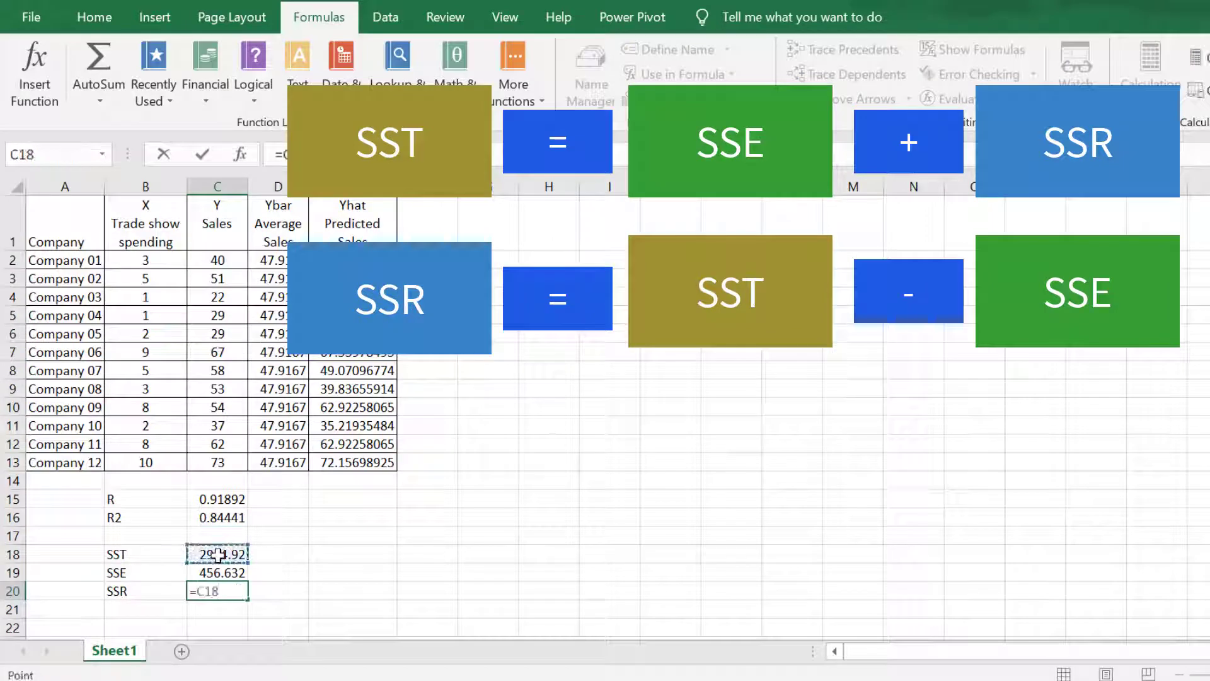
text(-)
click(215, 573)
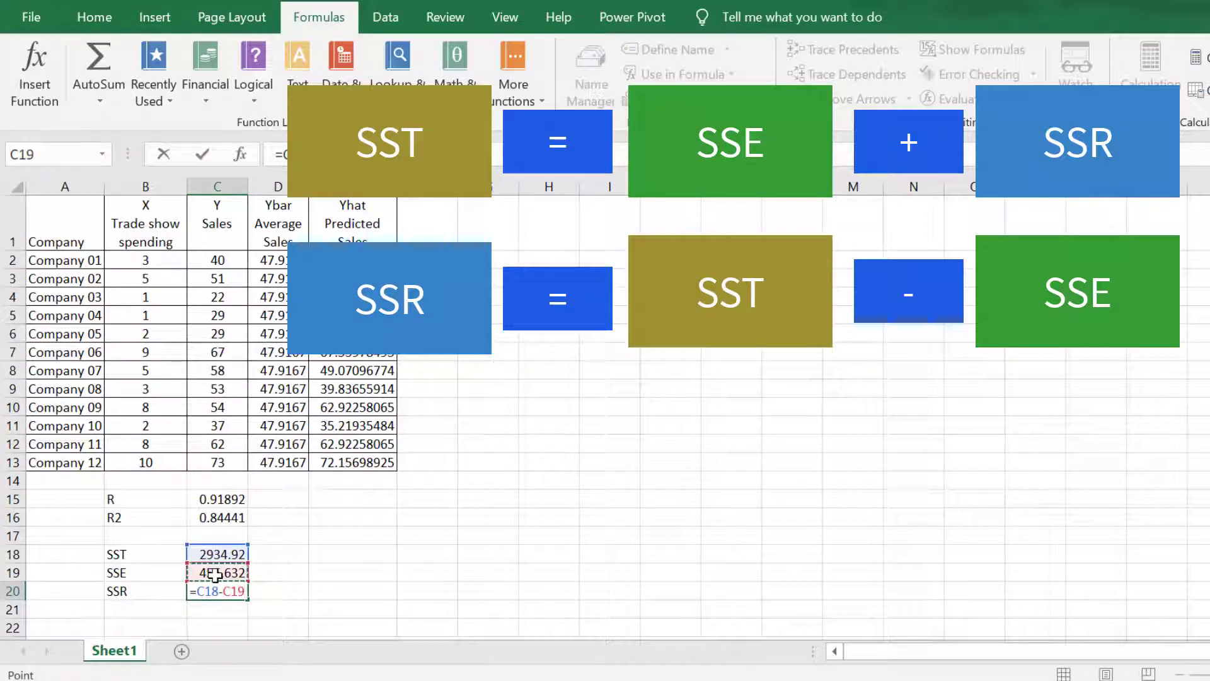
key(Return)
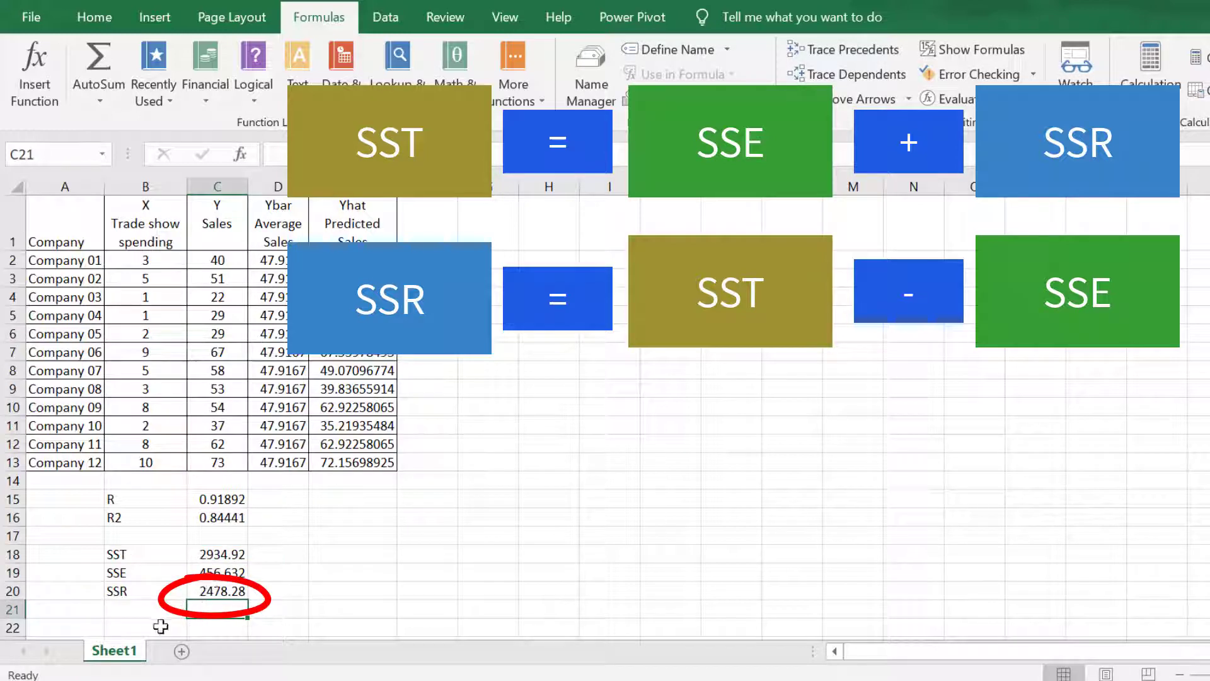
click(125, 611)
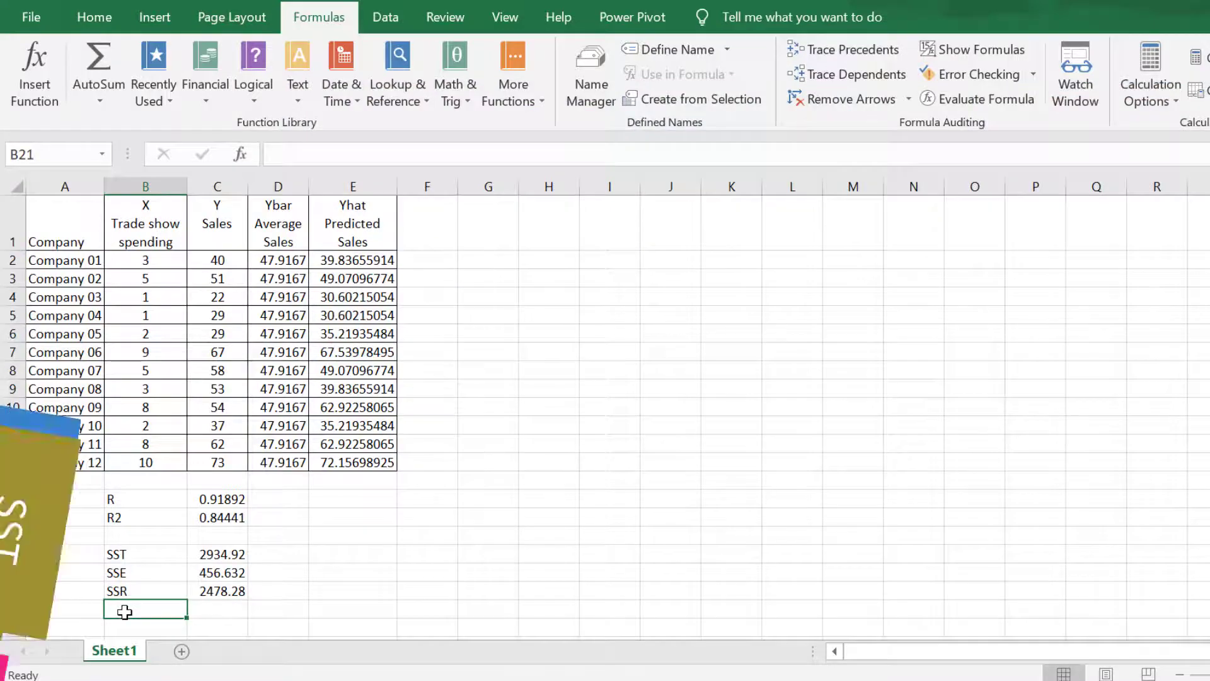
Label B21 'R2' and enter =C20/C18 in C21, giving 0.84441.
text(R2)
key(Return)
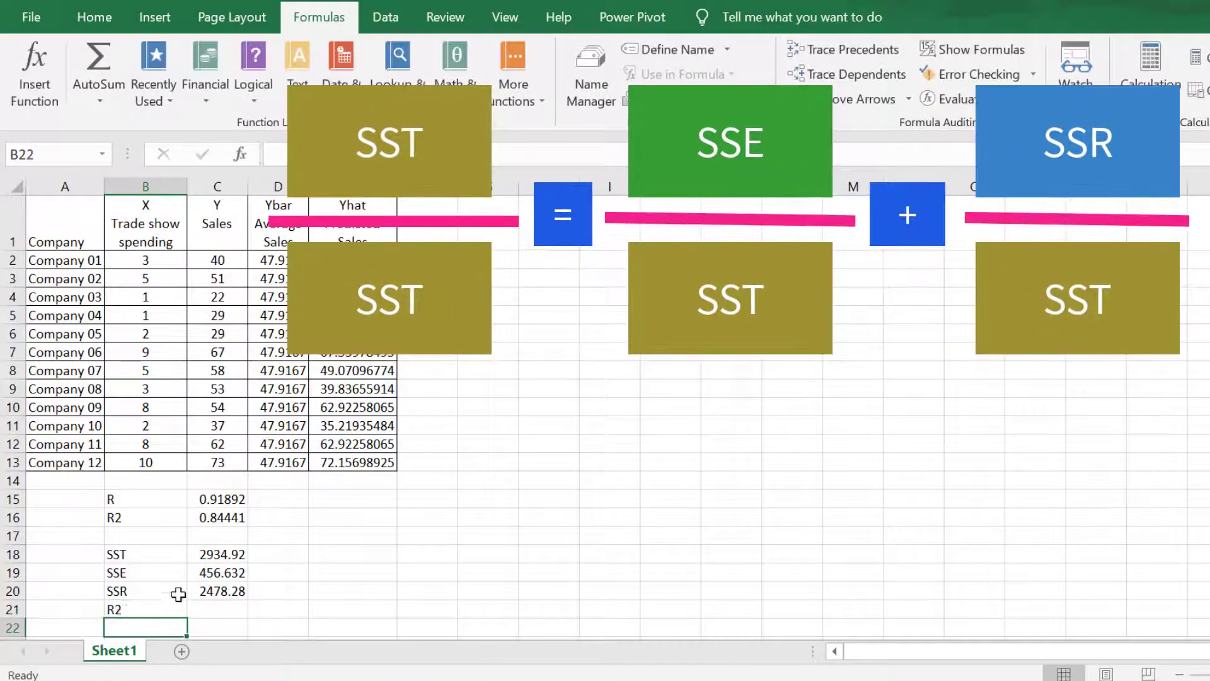
click(217, 612)
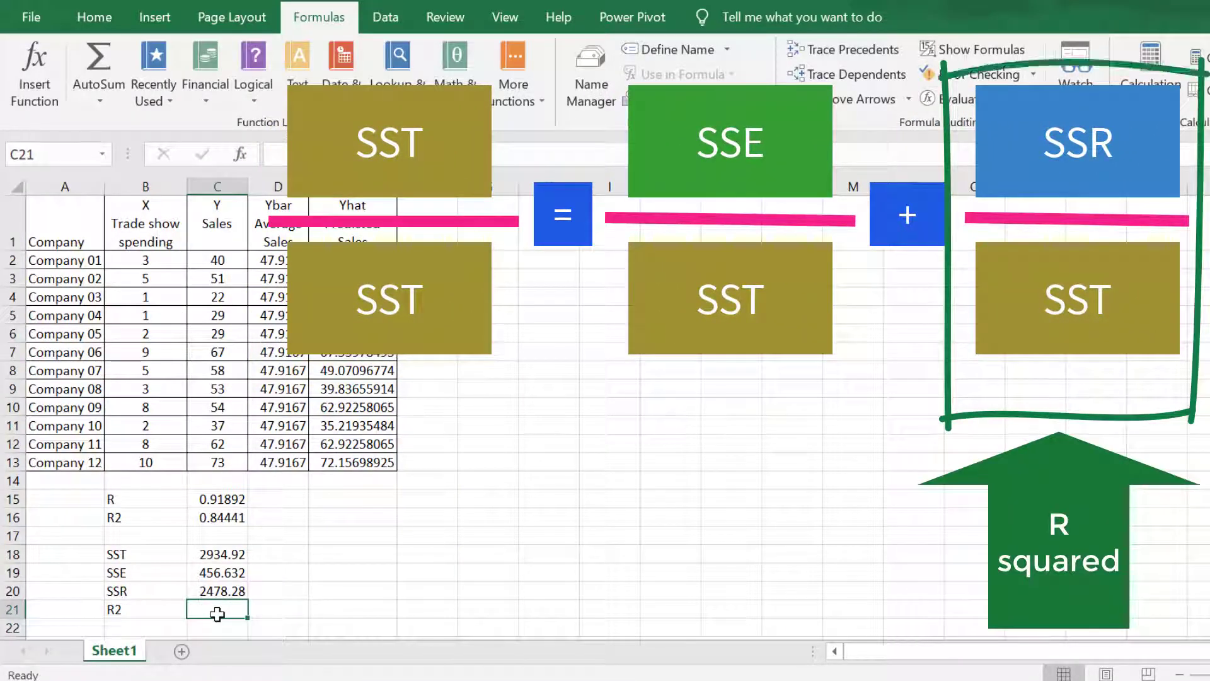
text(=)
click(214, 593)
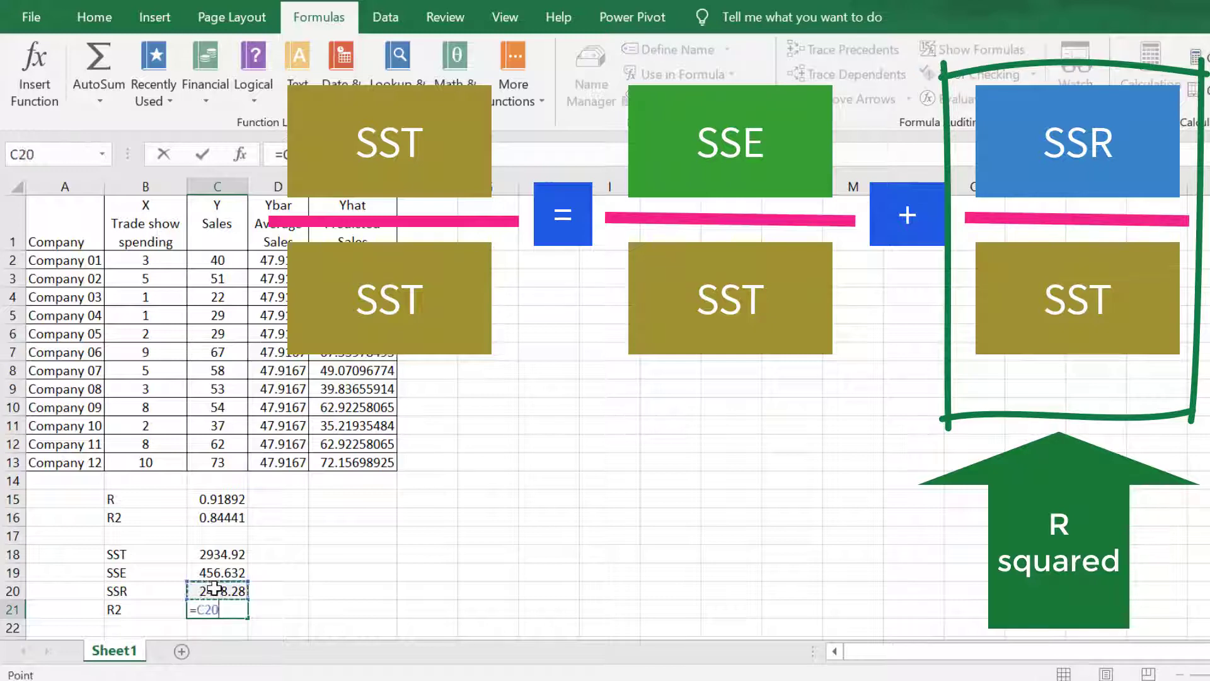
text(/)
click(222, 554)
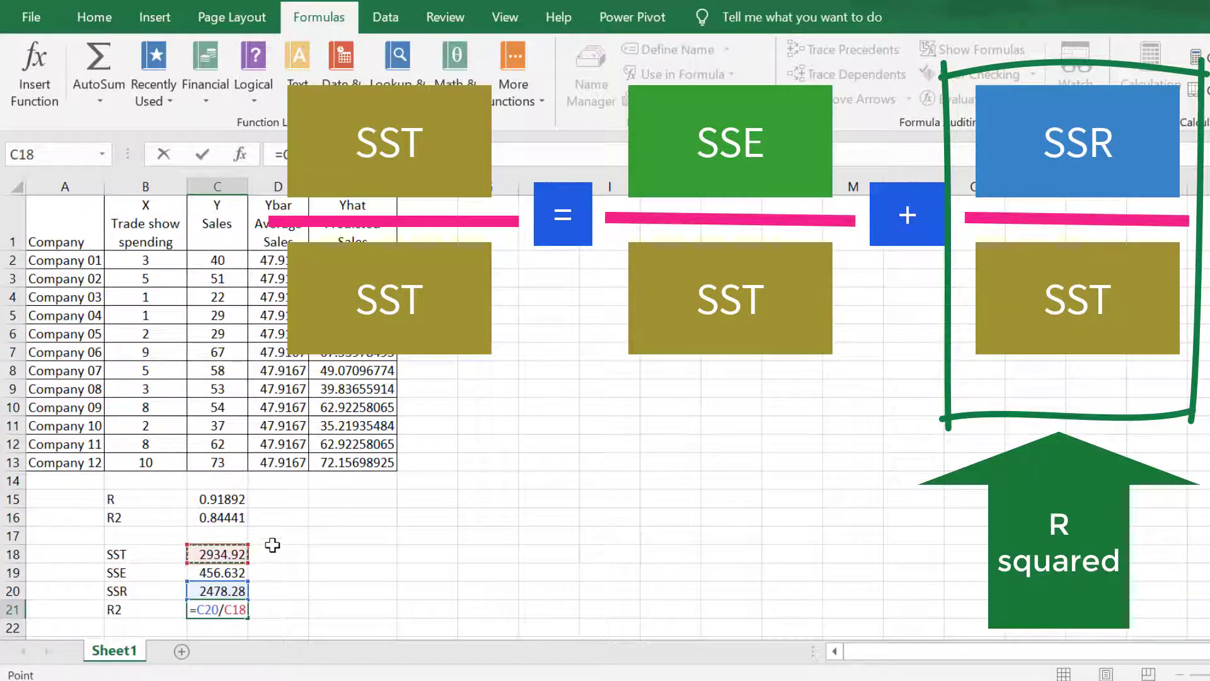
key(Return)
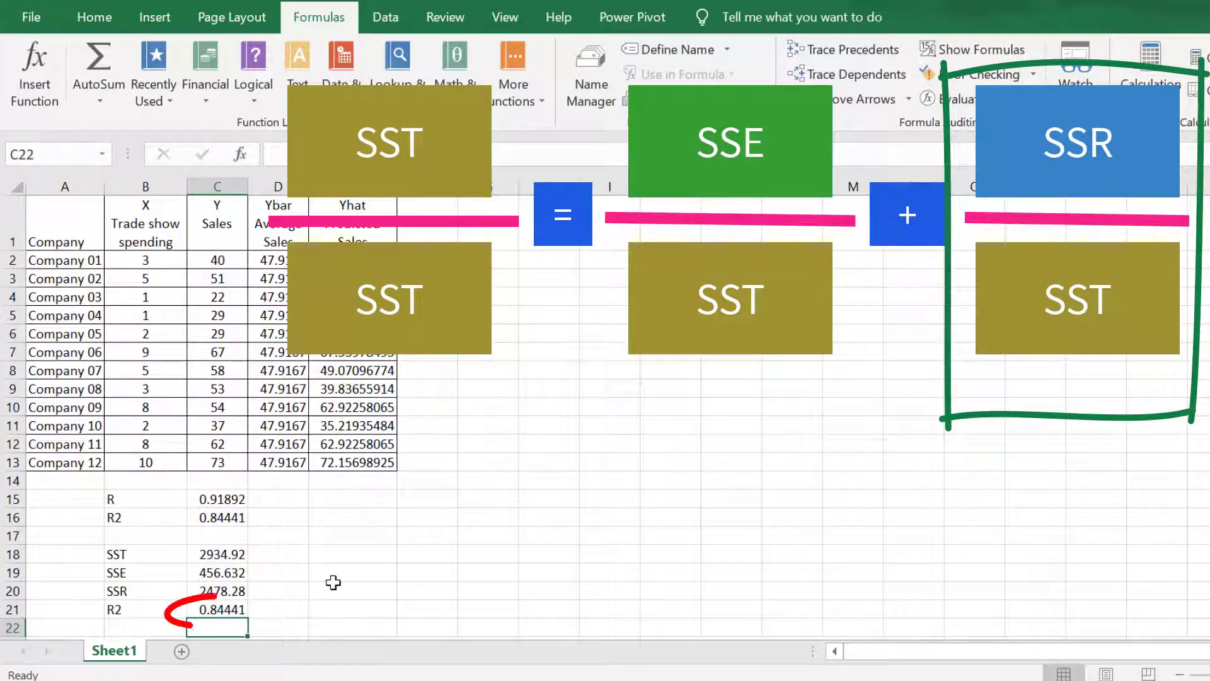